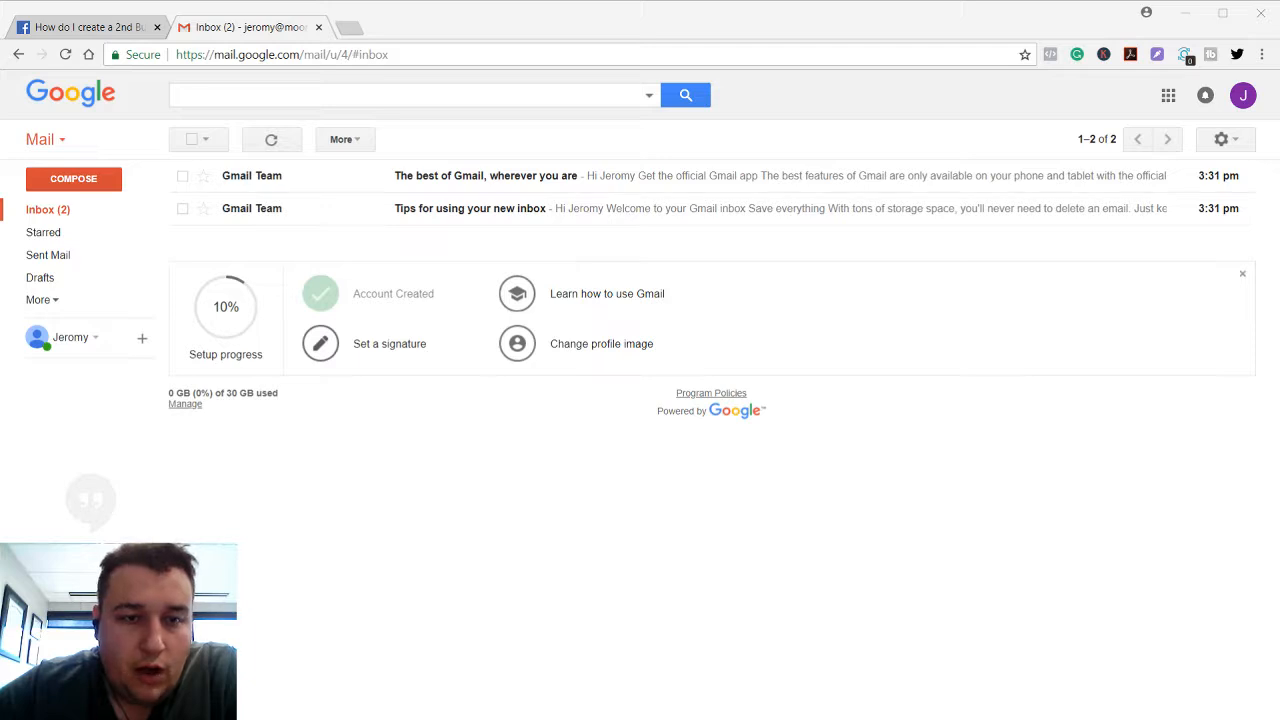
Bring forward the 'How do I create a 2nd Business Manager' help question page.
left_click(70, 18)
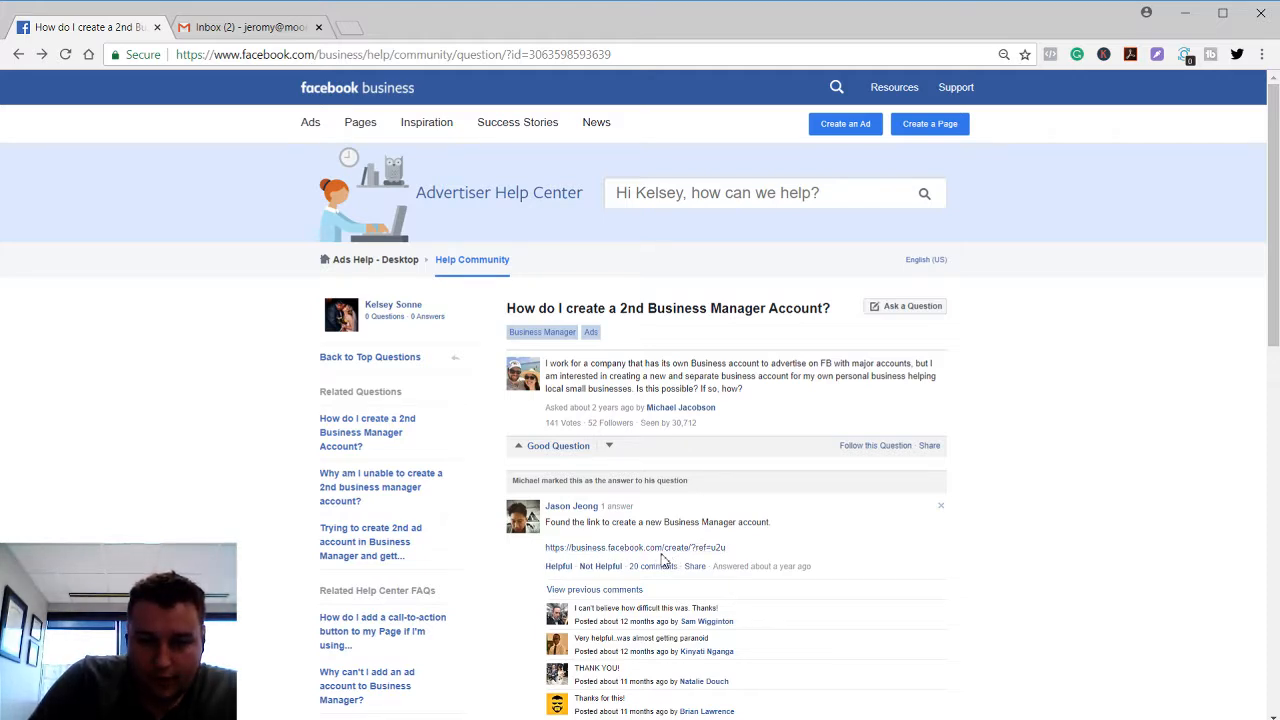
From the answer's create link, start a Business Manager named Moonshine Exchange with your business e-mail.
left_click(715, 550)
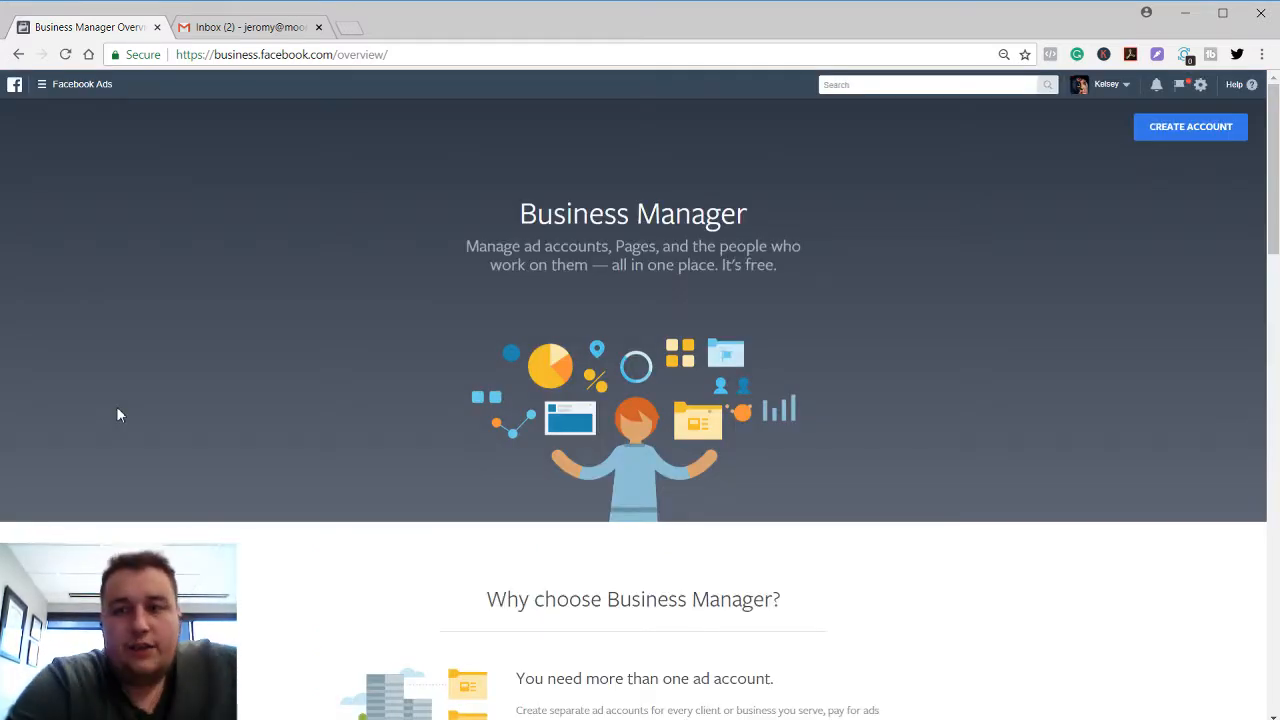
left_click(1162, 128)
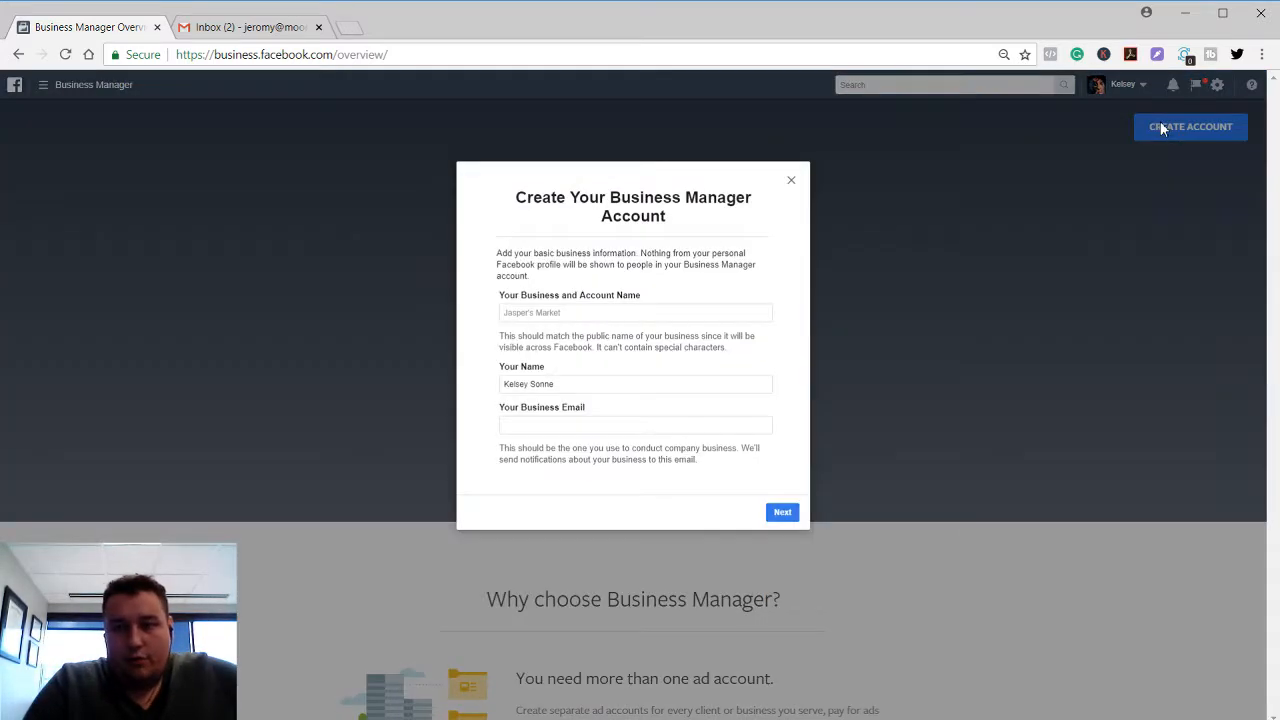
left_click(600, 313)
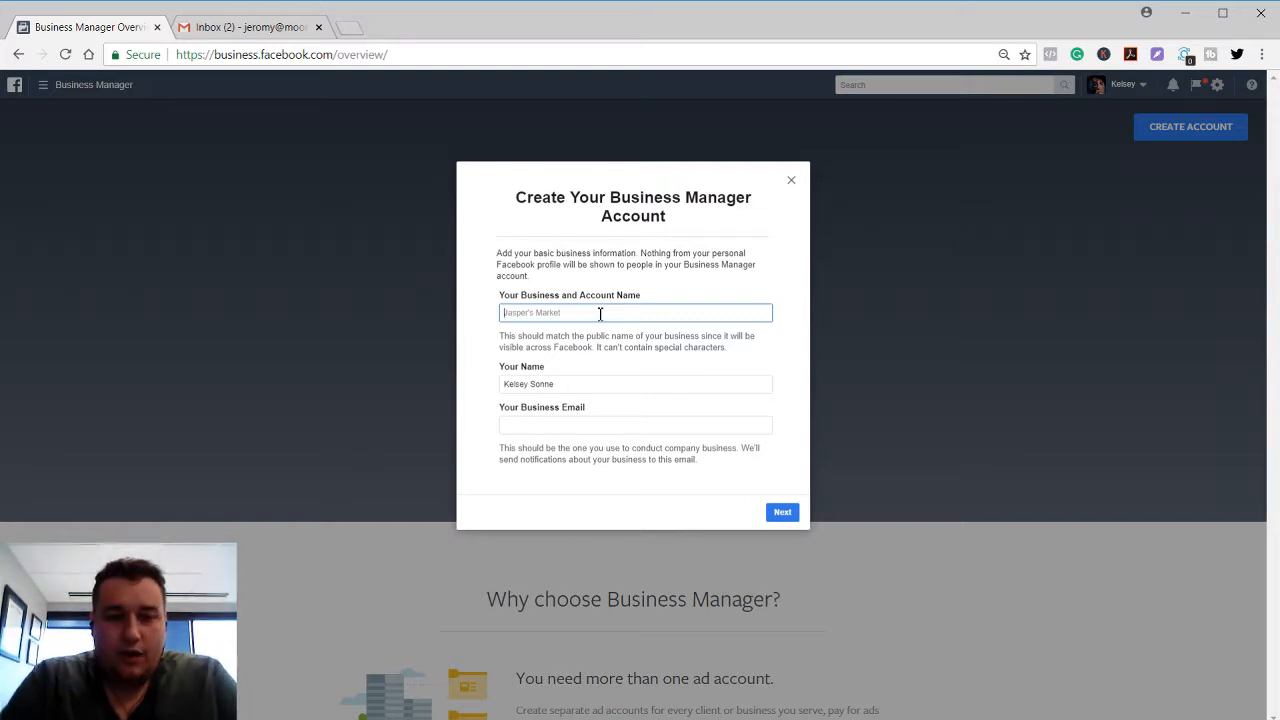
type("Moon")
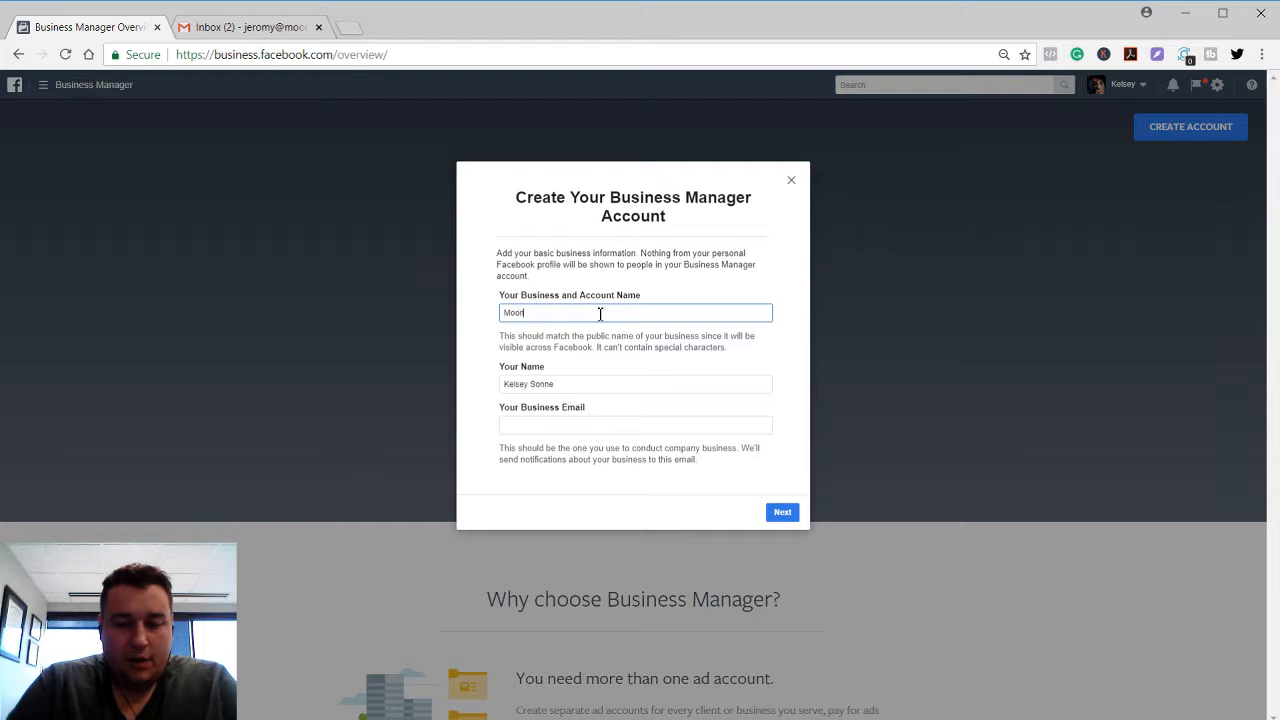
type("shine Excha")
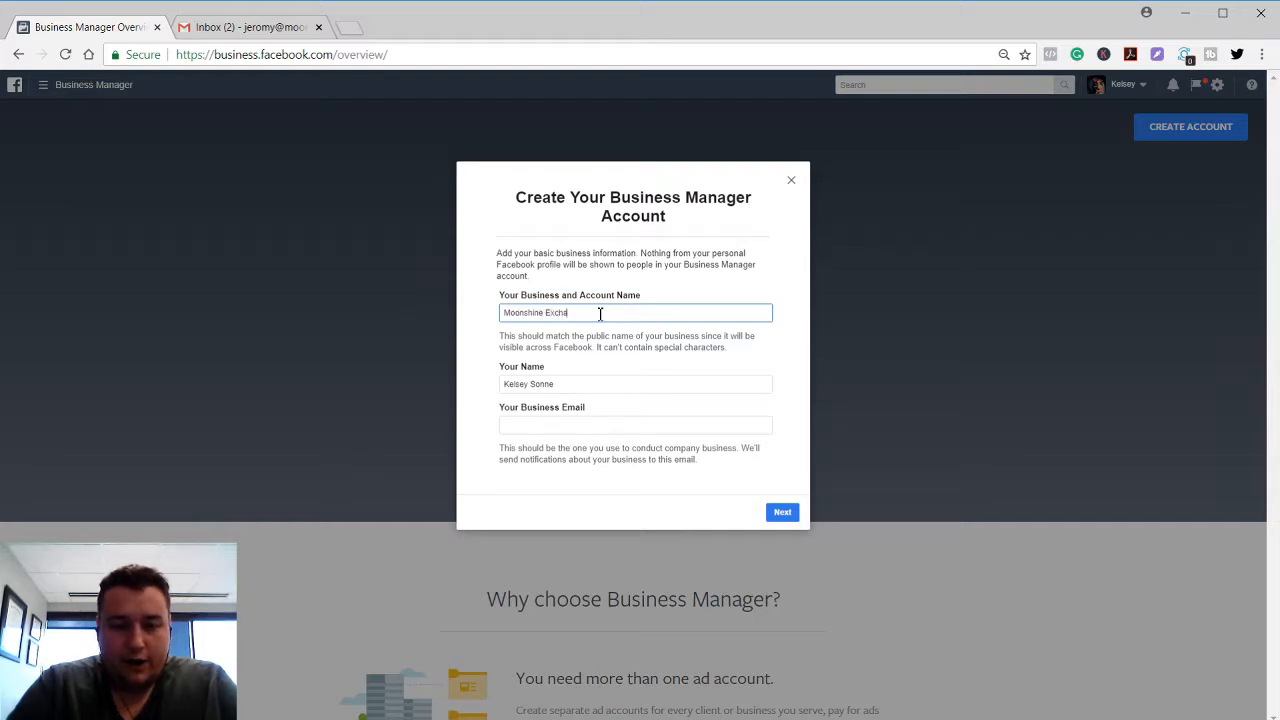
type("nge")
key("Tab")
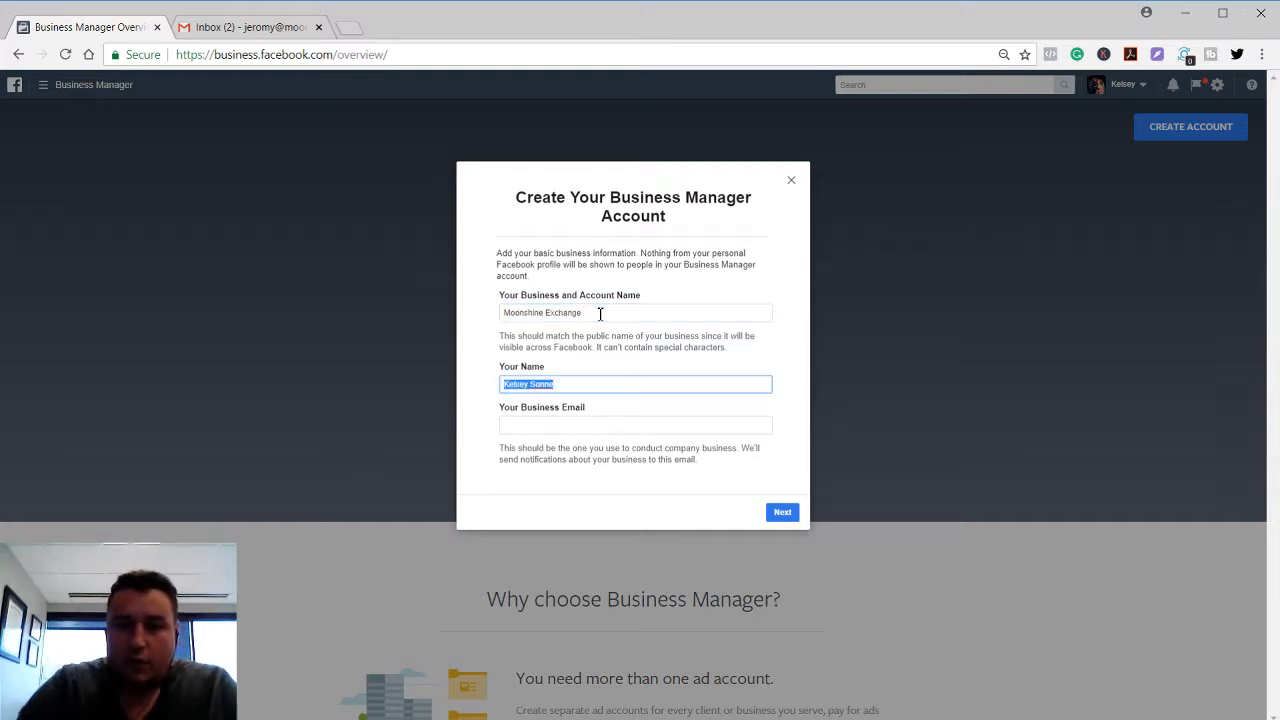
key("Tab")
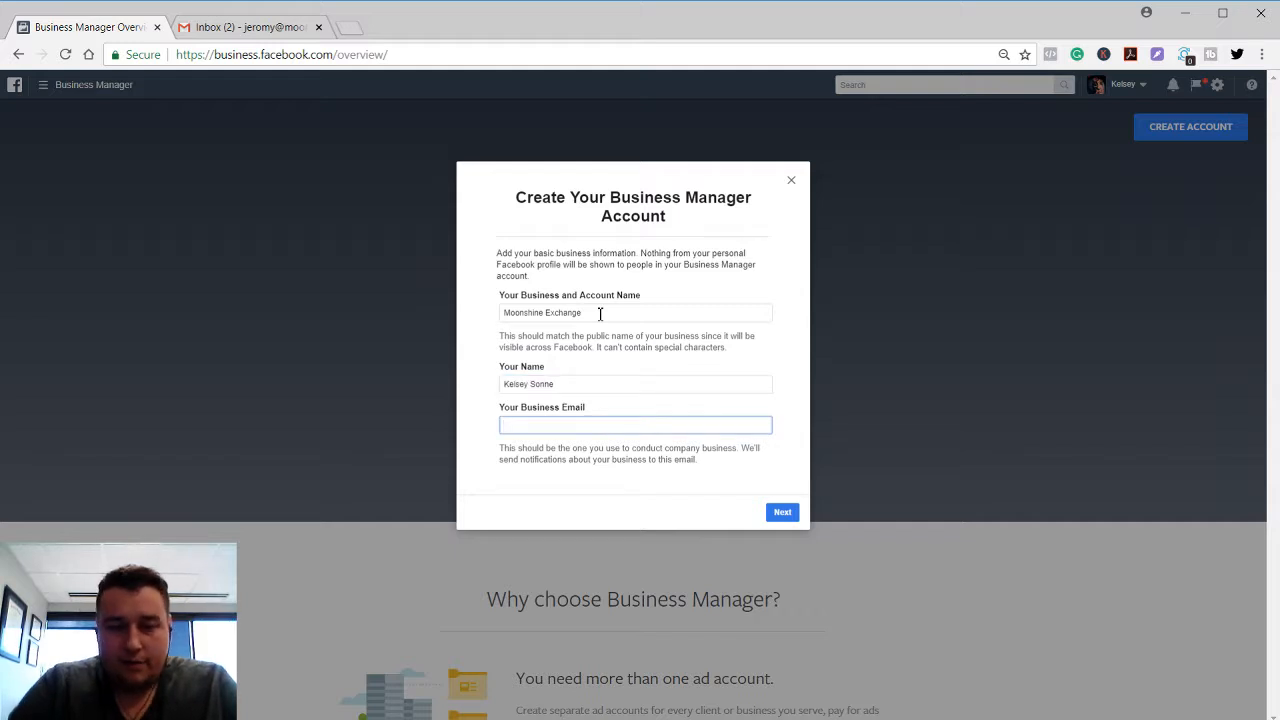
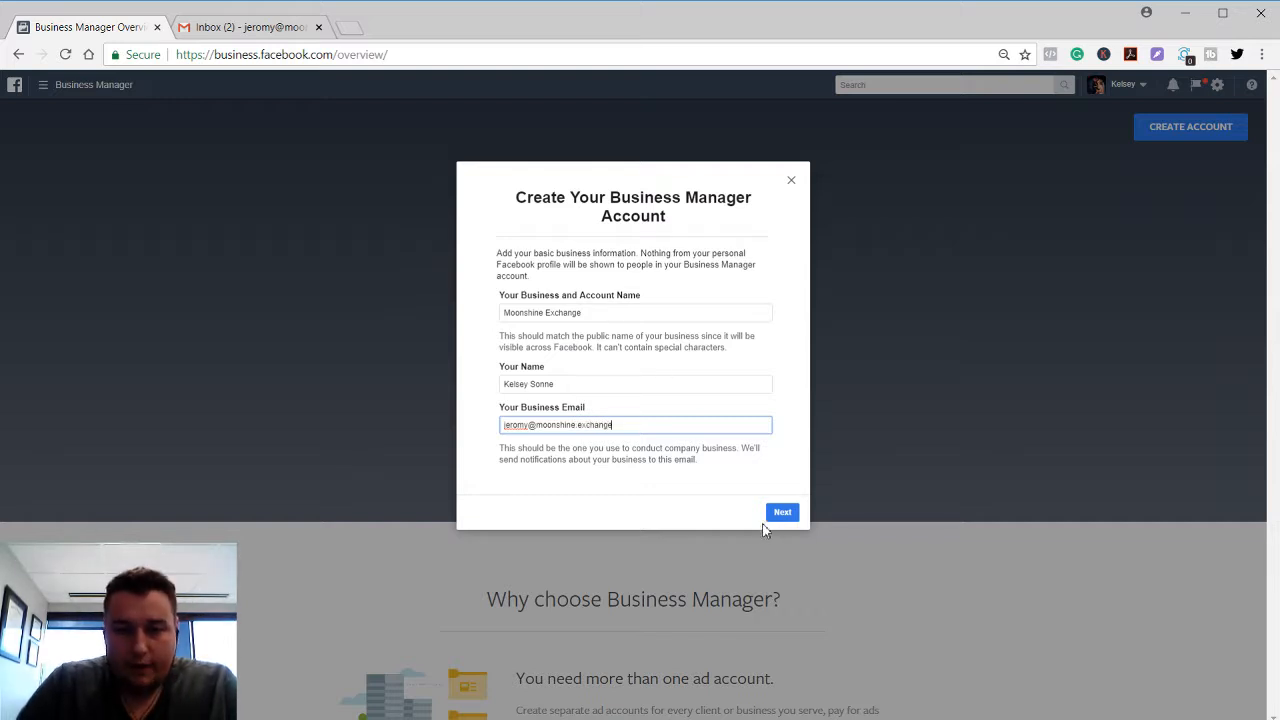
left_click(774, 516)
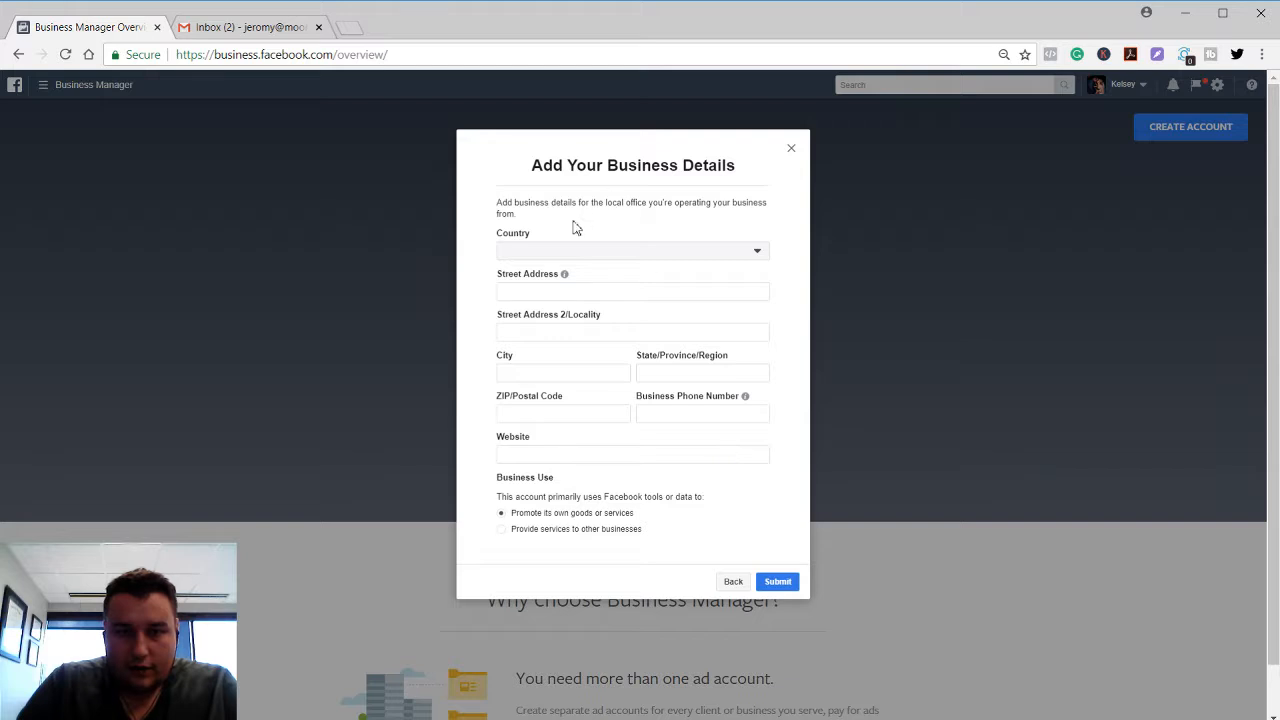
Set the business country to United States.
left_click(543, 251)
scroll(600, 366, "down", 2)
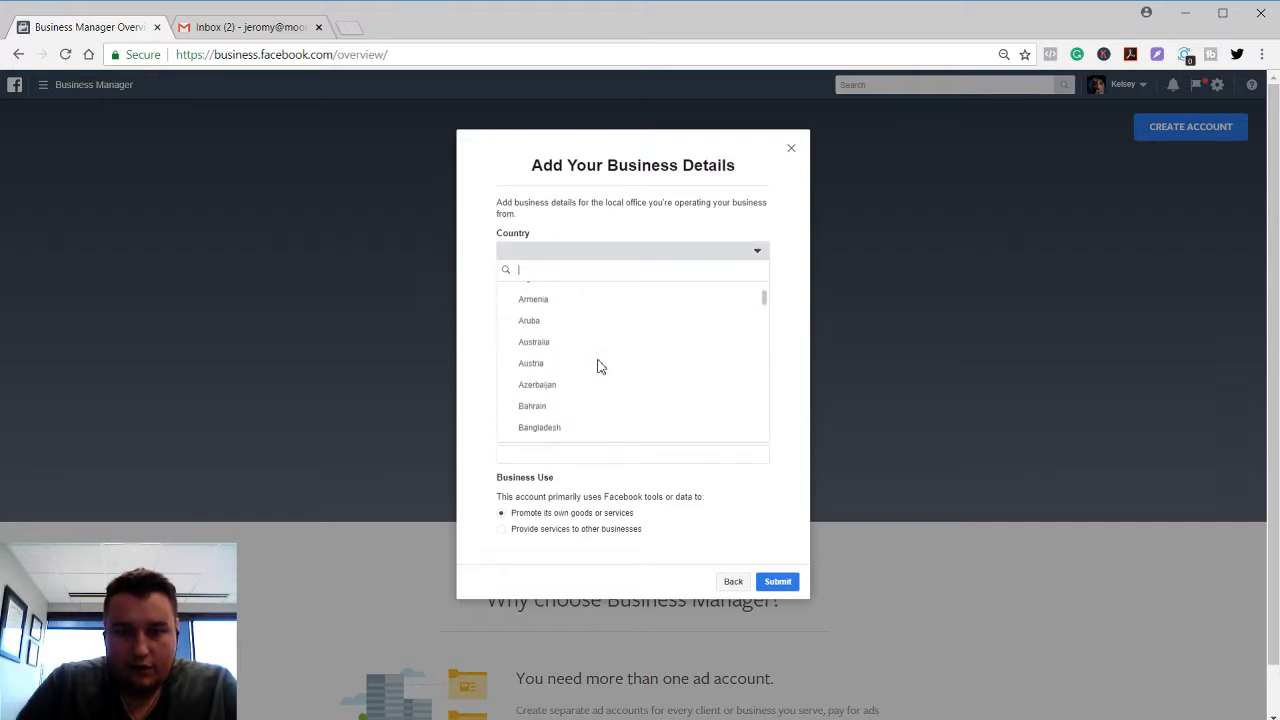
type("u")
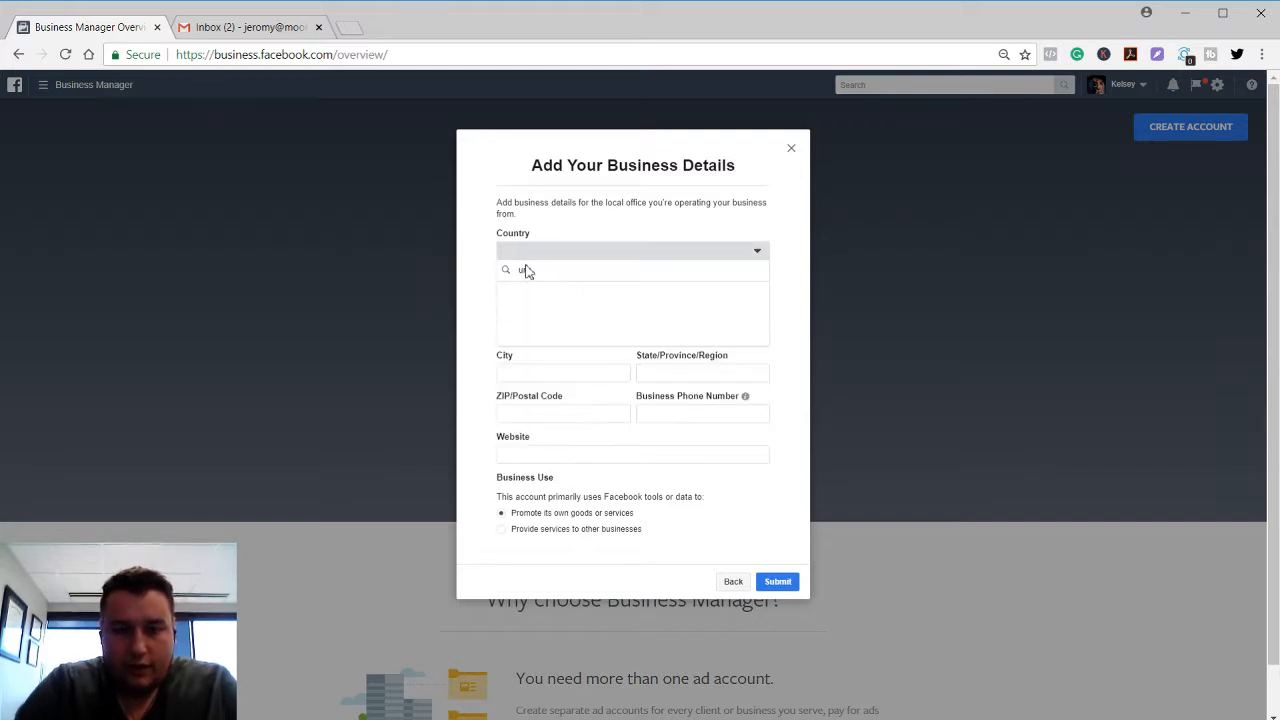
type("nit")
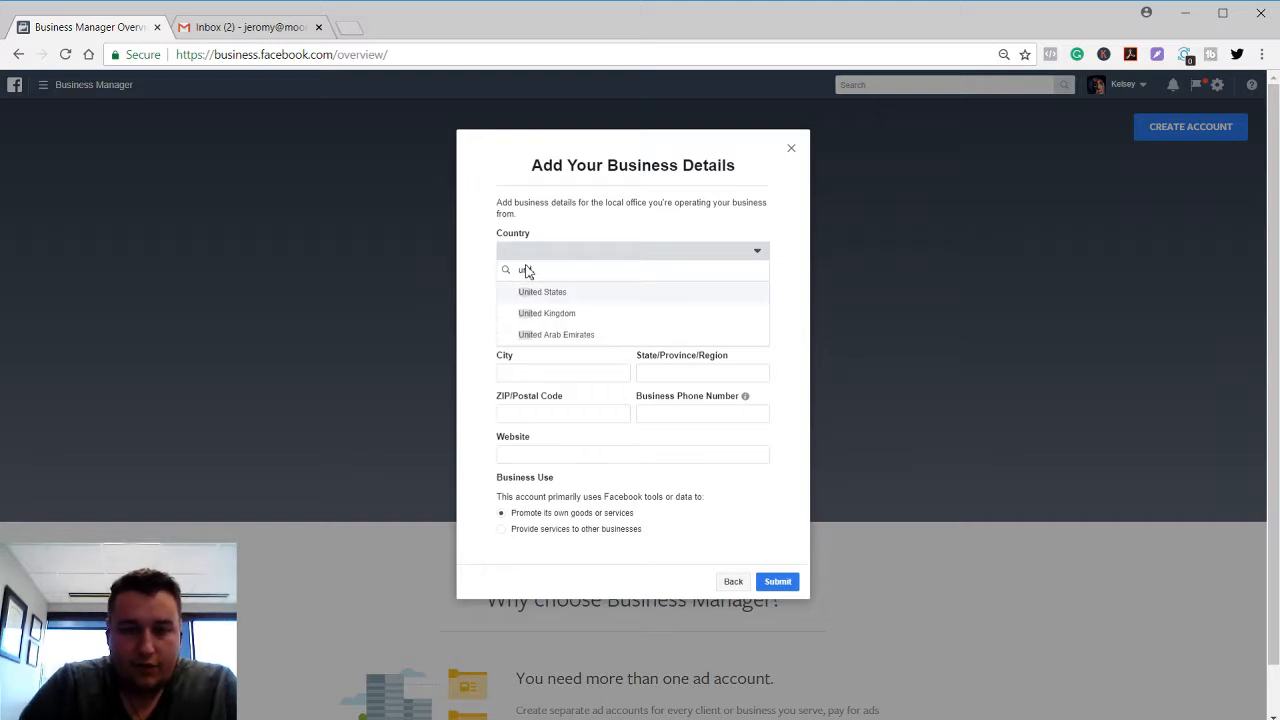
left_click(527, 291)
Enter the business street address, city and state/ZIP.
left_click(532, 292)
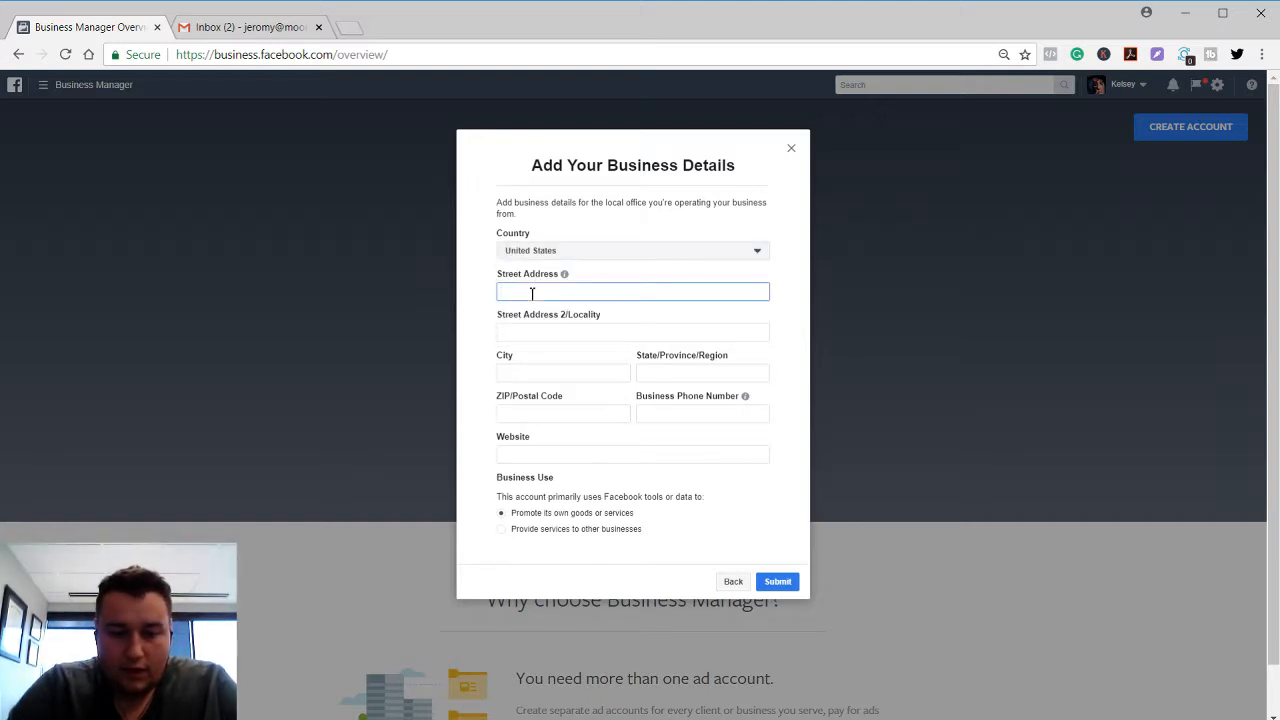
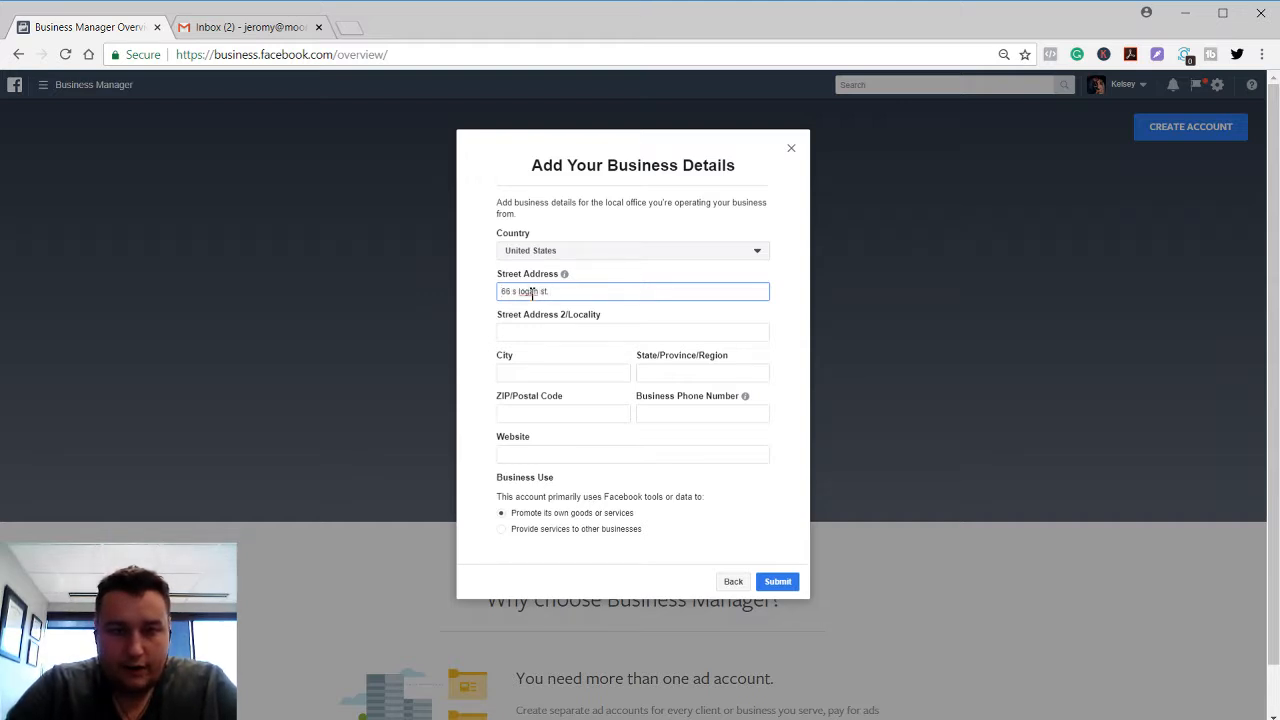
key("Tab")
key("Tab")
type("Denve")
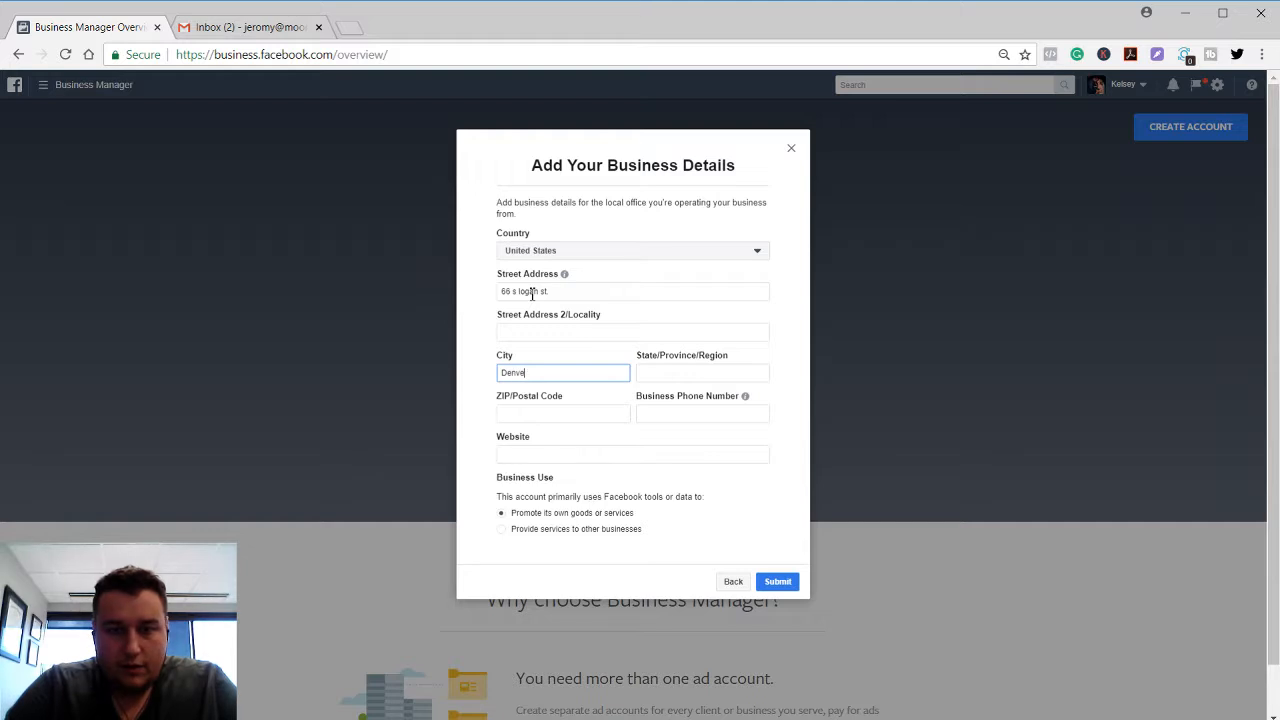
type("r")
key("Tab")
key("Tab")
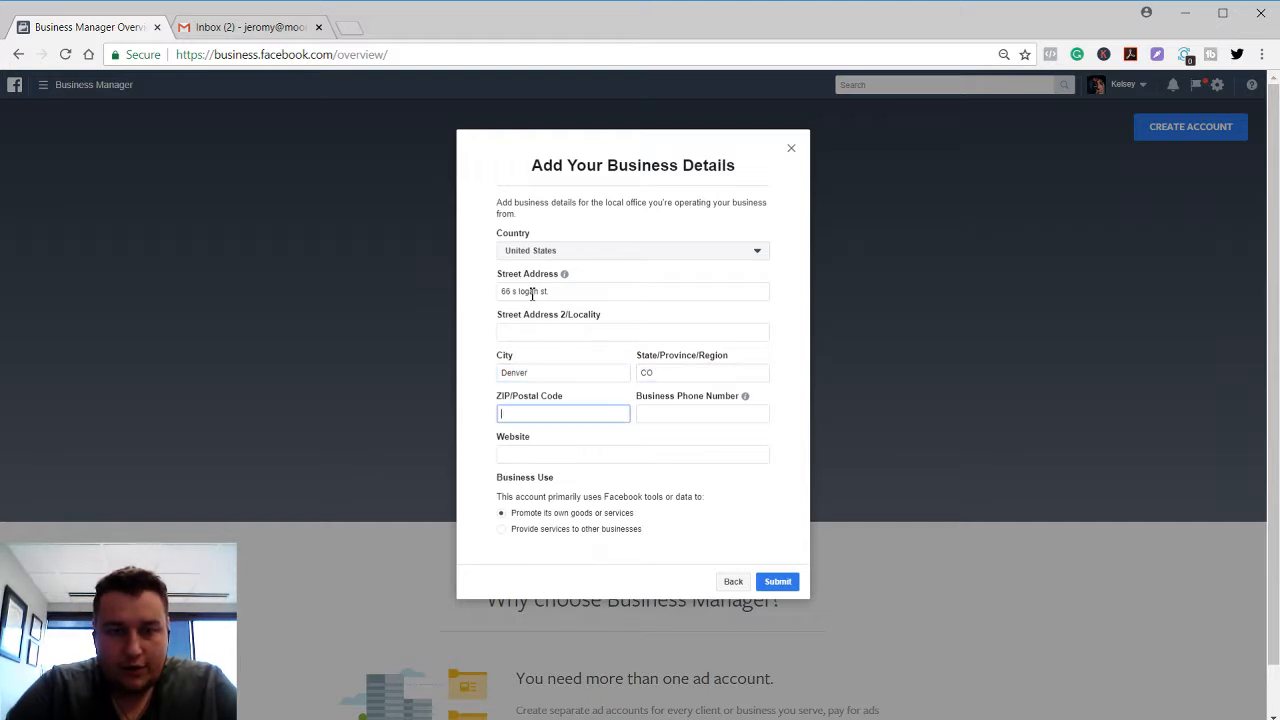
type("80209")
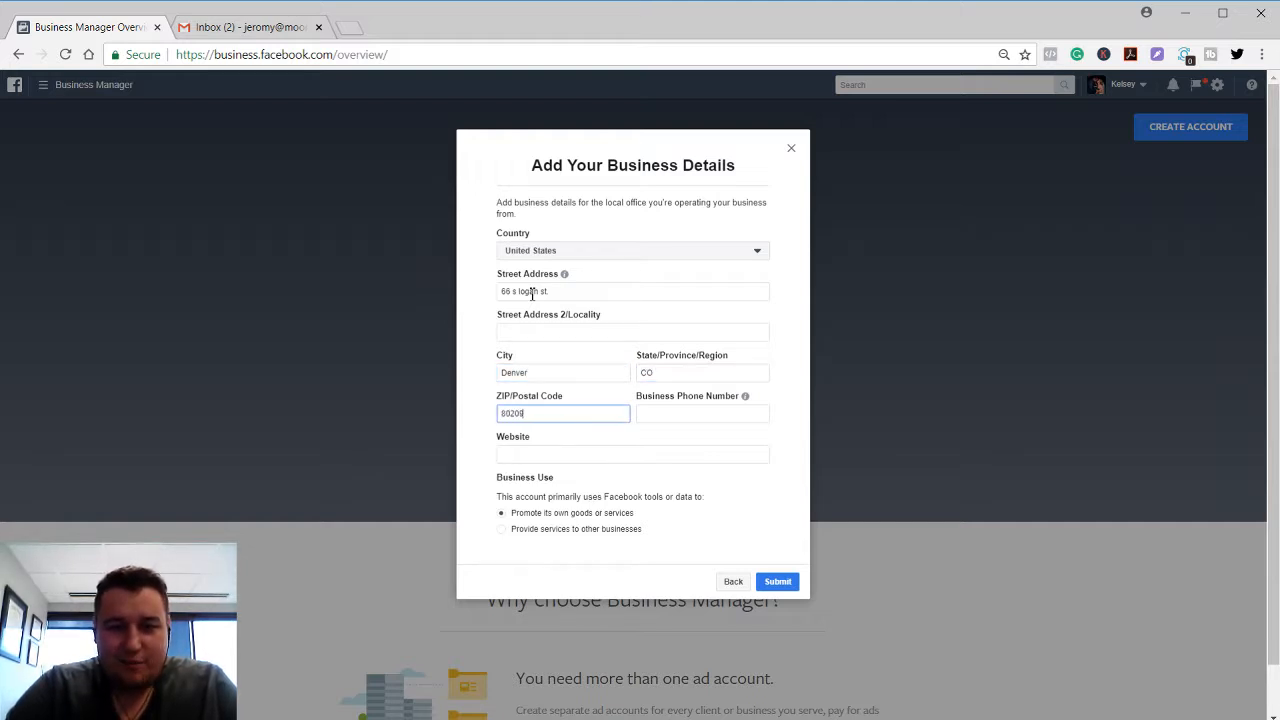
key("Tab")
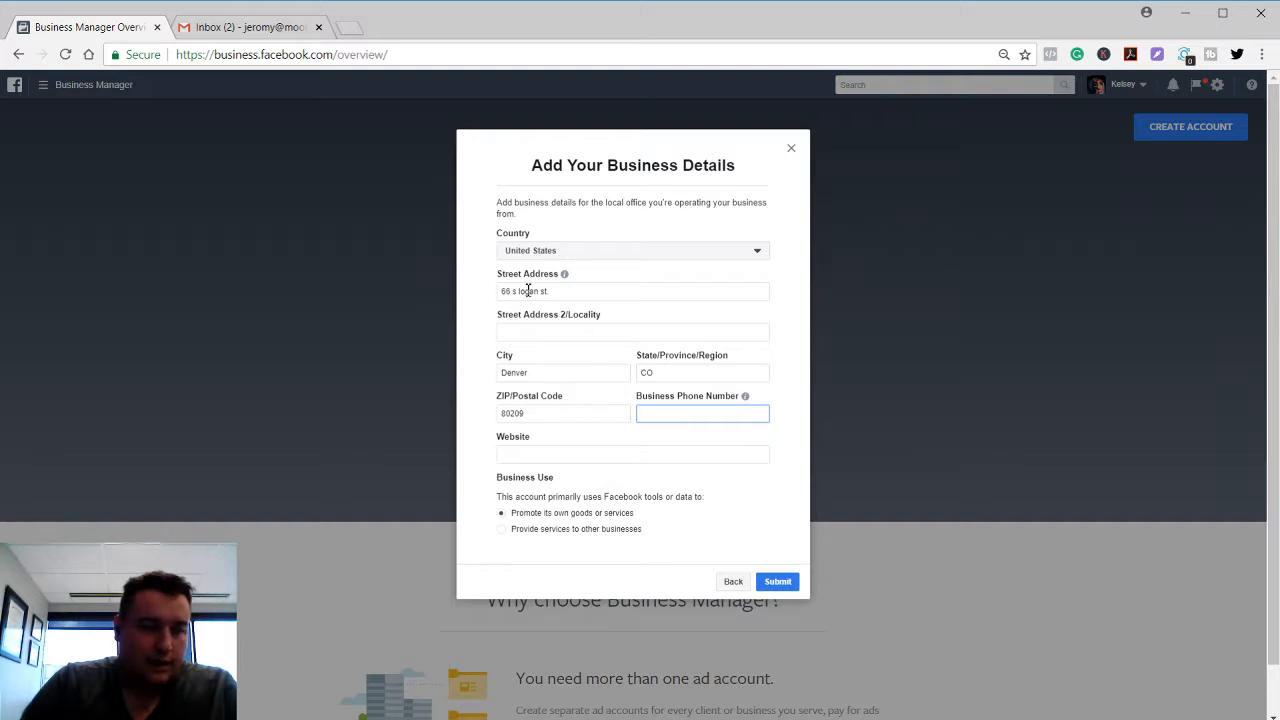
left_click(560, 718)
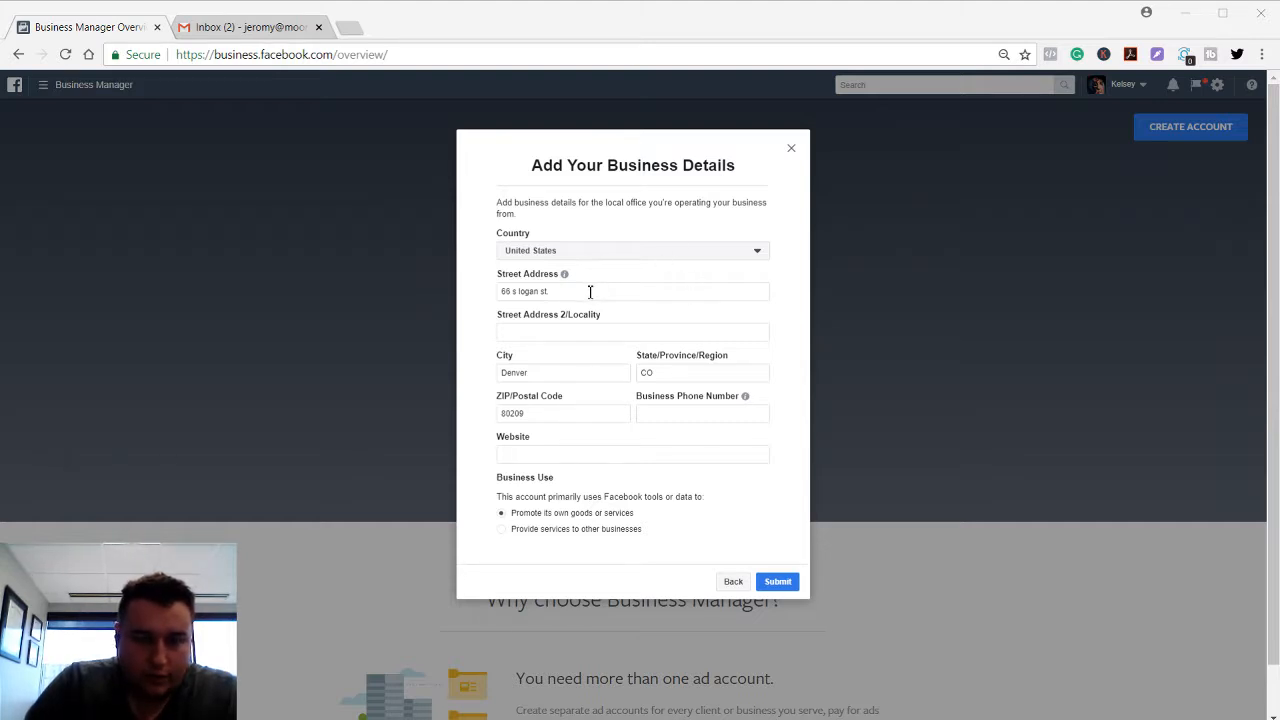
left_click(650, 414)
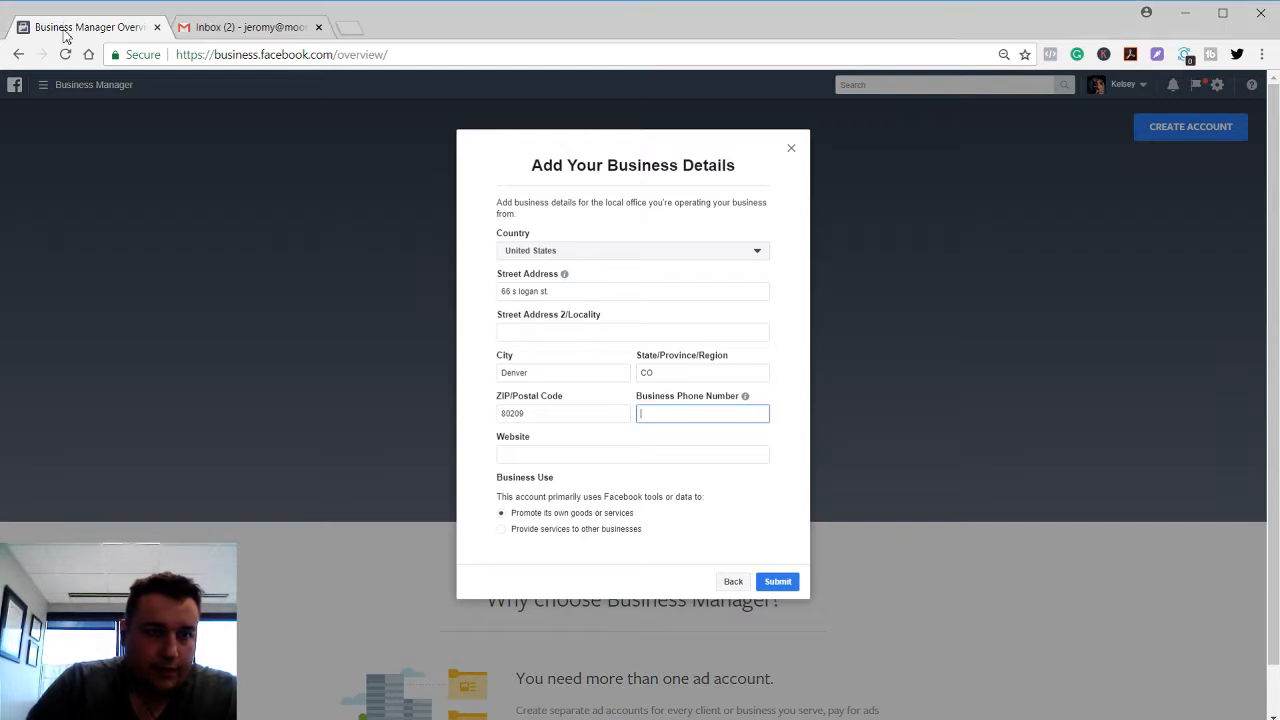
left_click(655, 455)
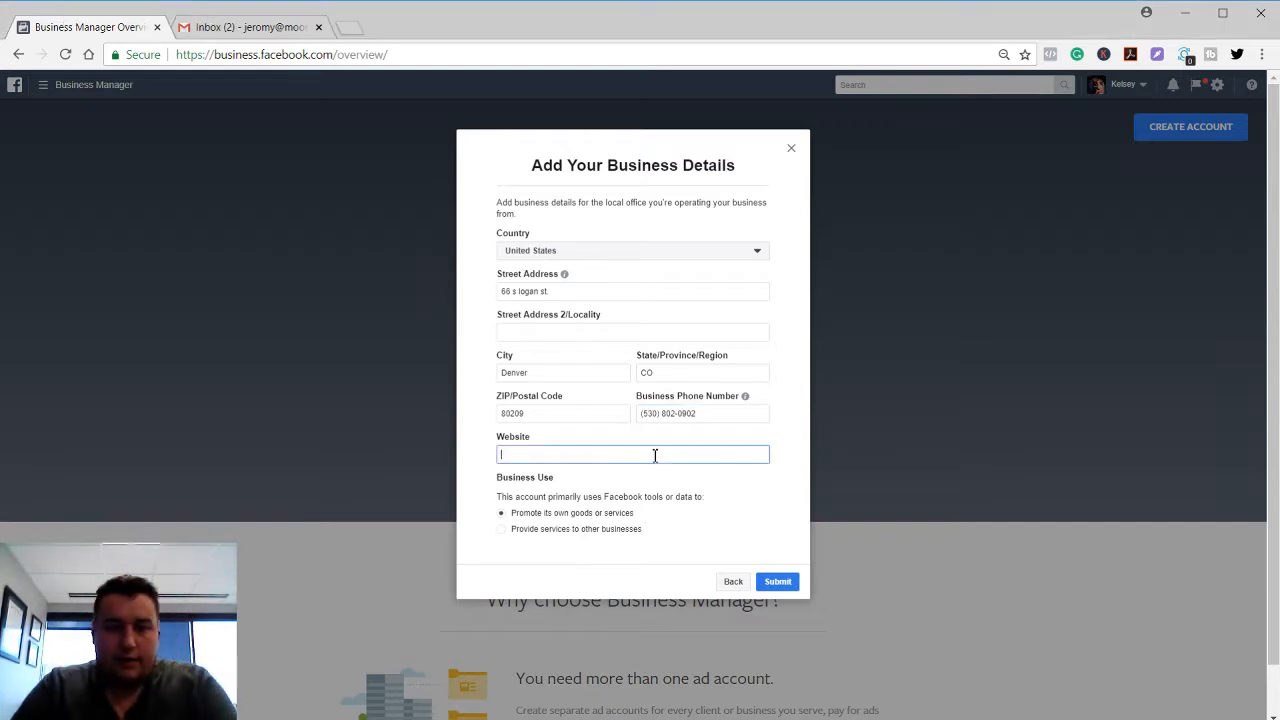
type("https://")
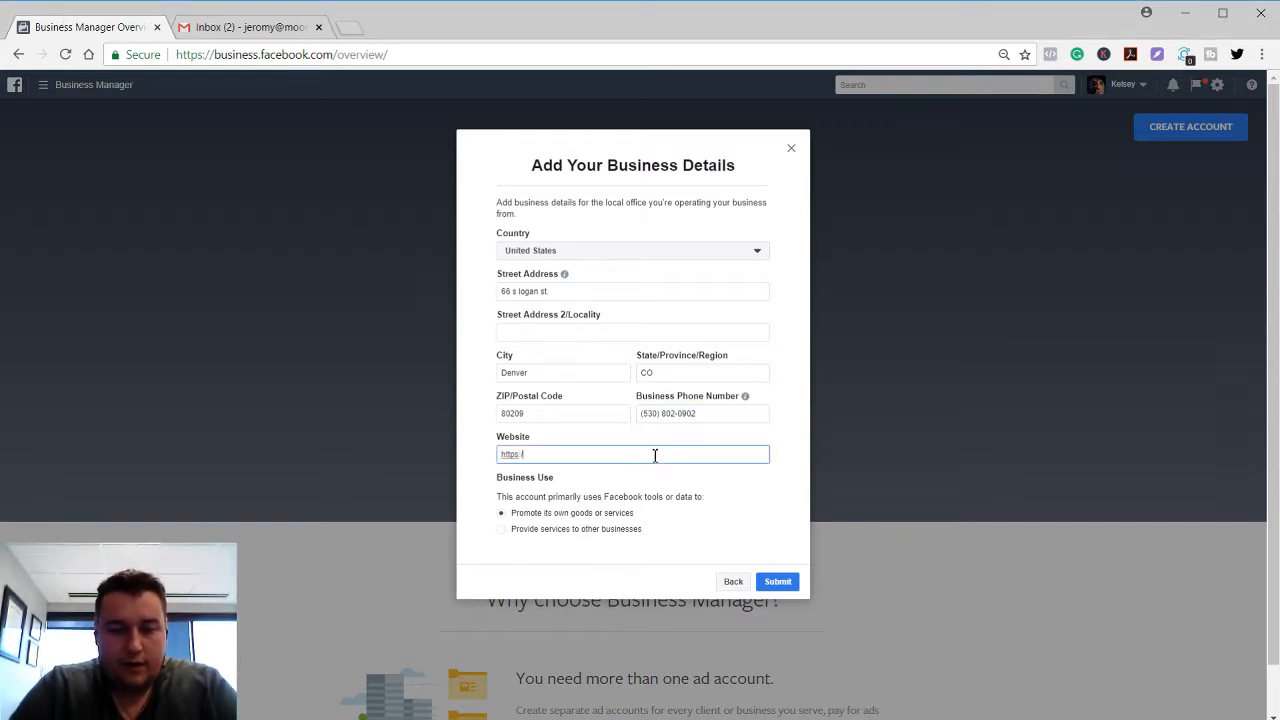
type("m")
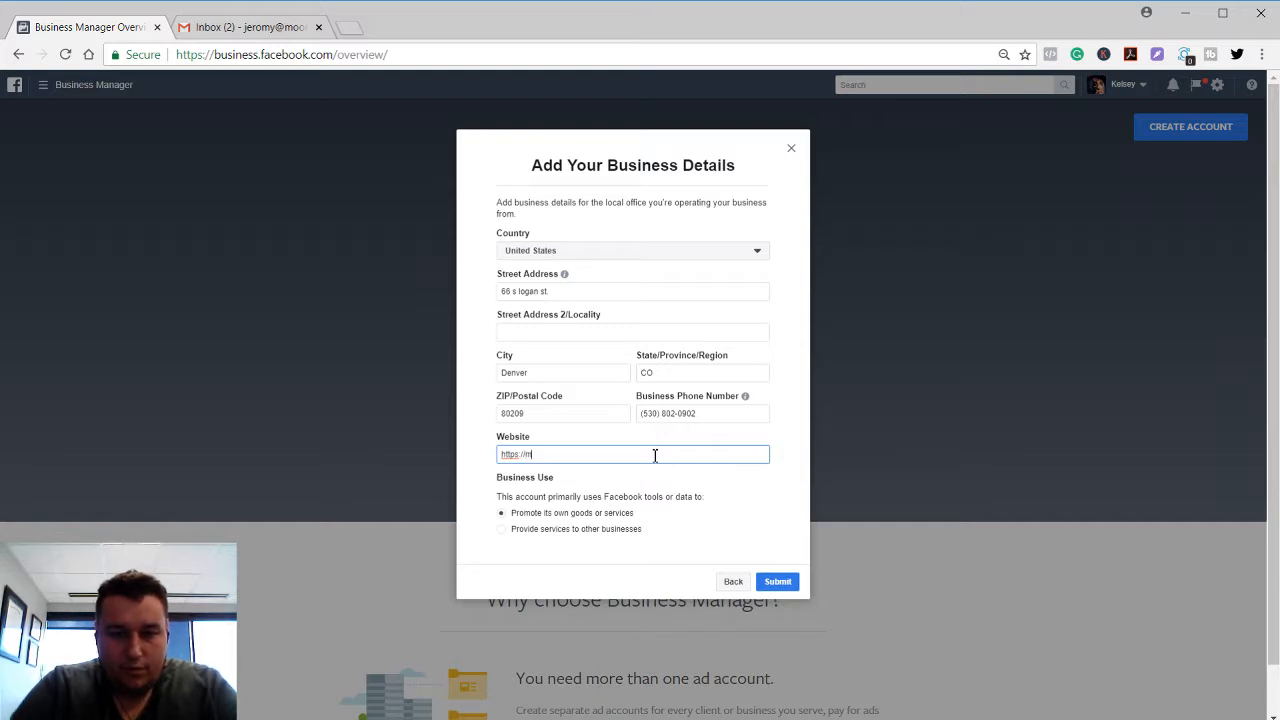
type("oonshine.ex")
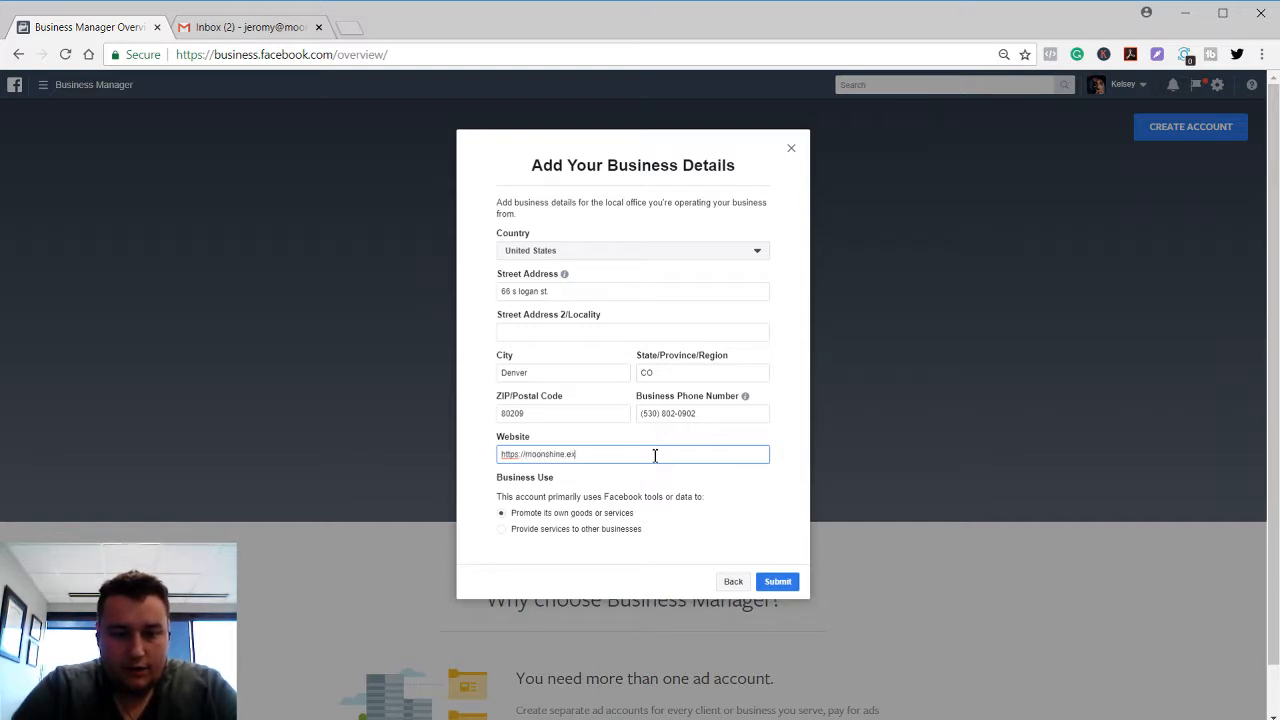
type("change")
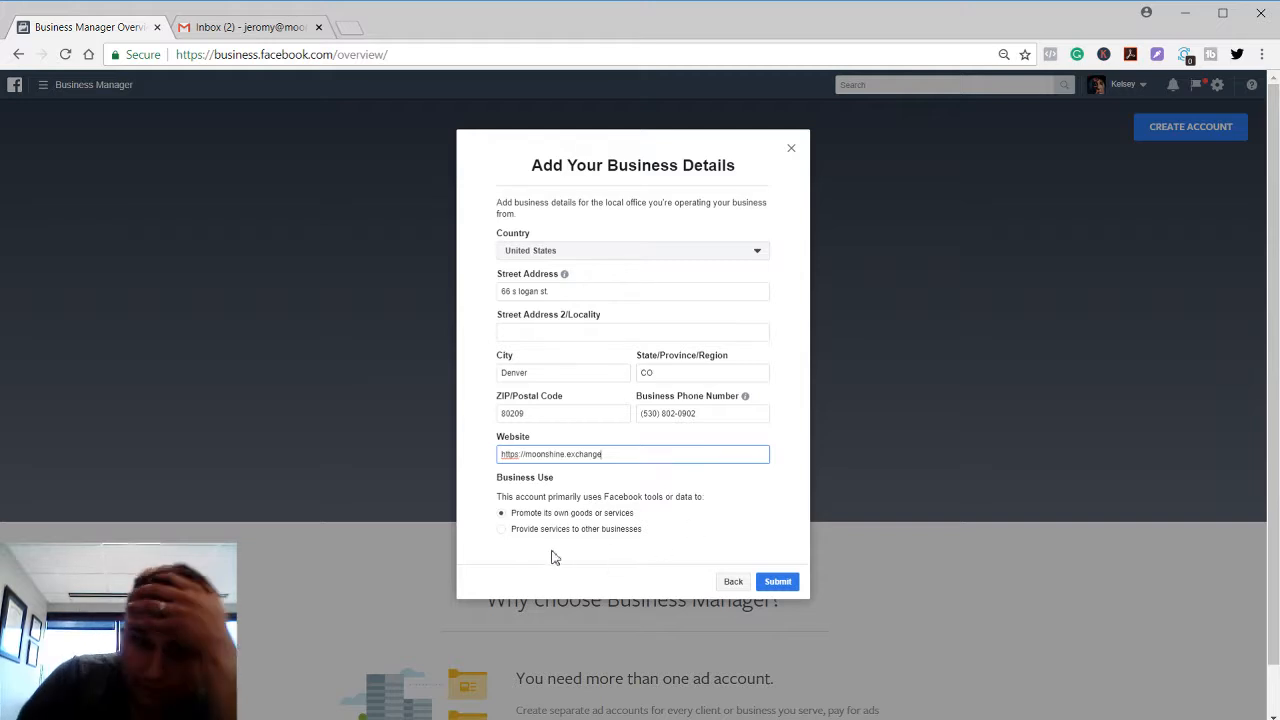
left_click(535, 532)
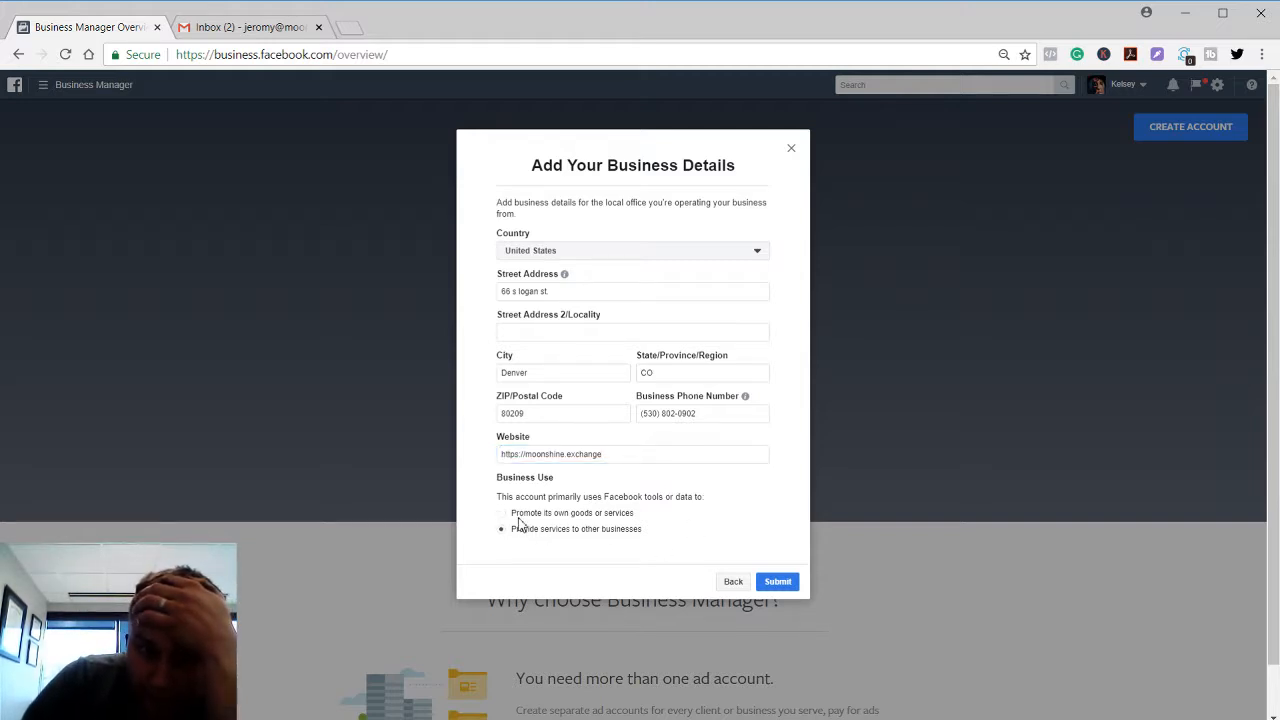
left_click(519, 520)
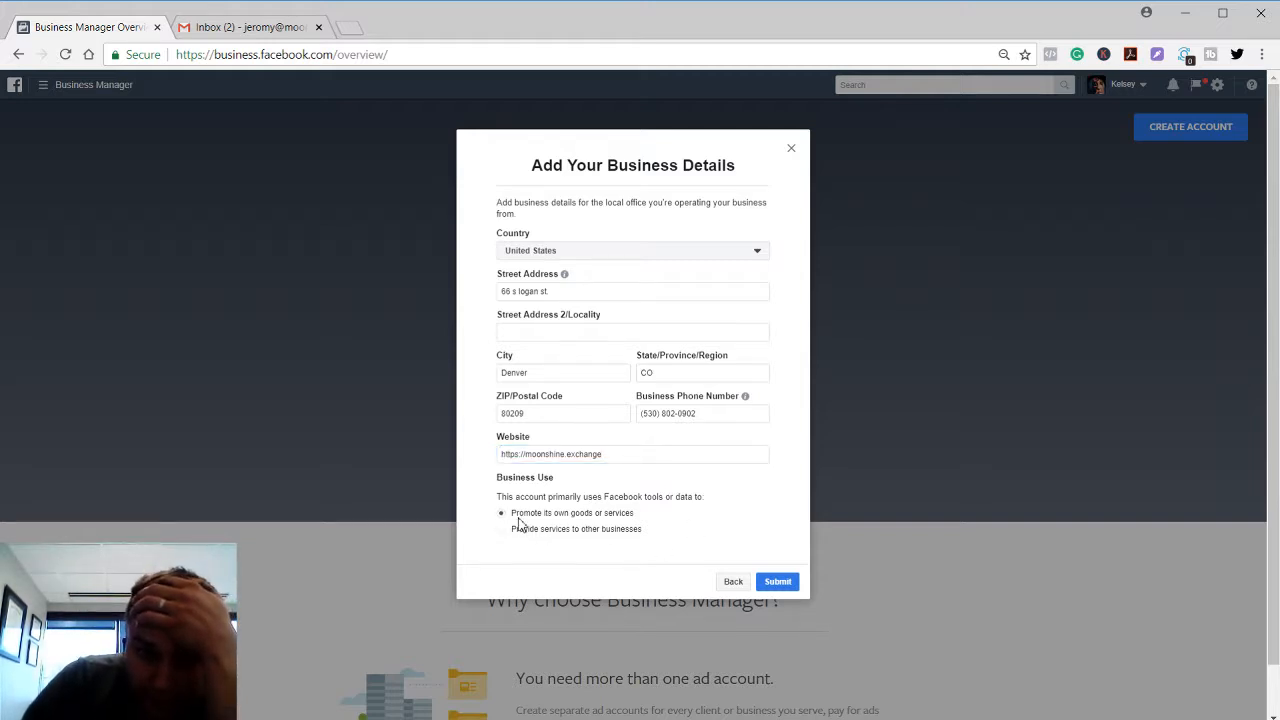
left_click(768, 583)
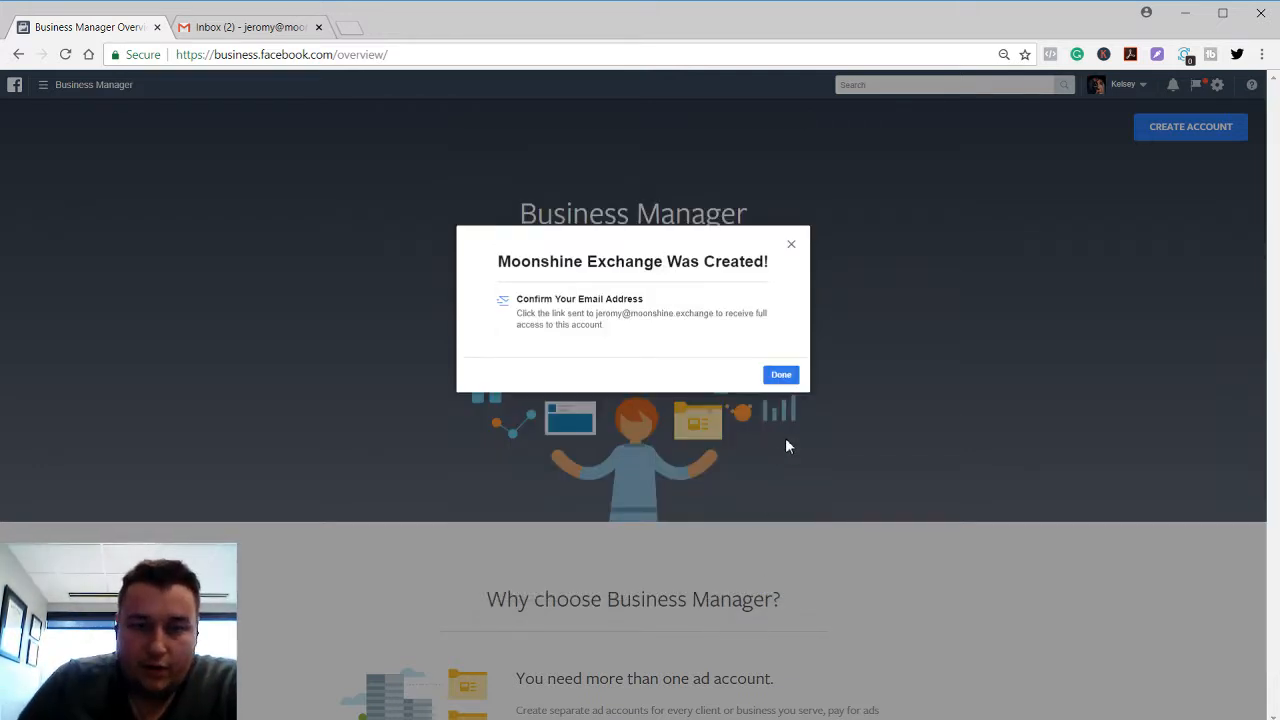
Dismiss the 'Moonshine Exchange Was Created!' dialog and check Gmail for a confirmation e-mail.
left_click(781, 376)
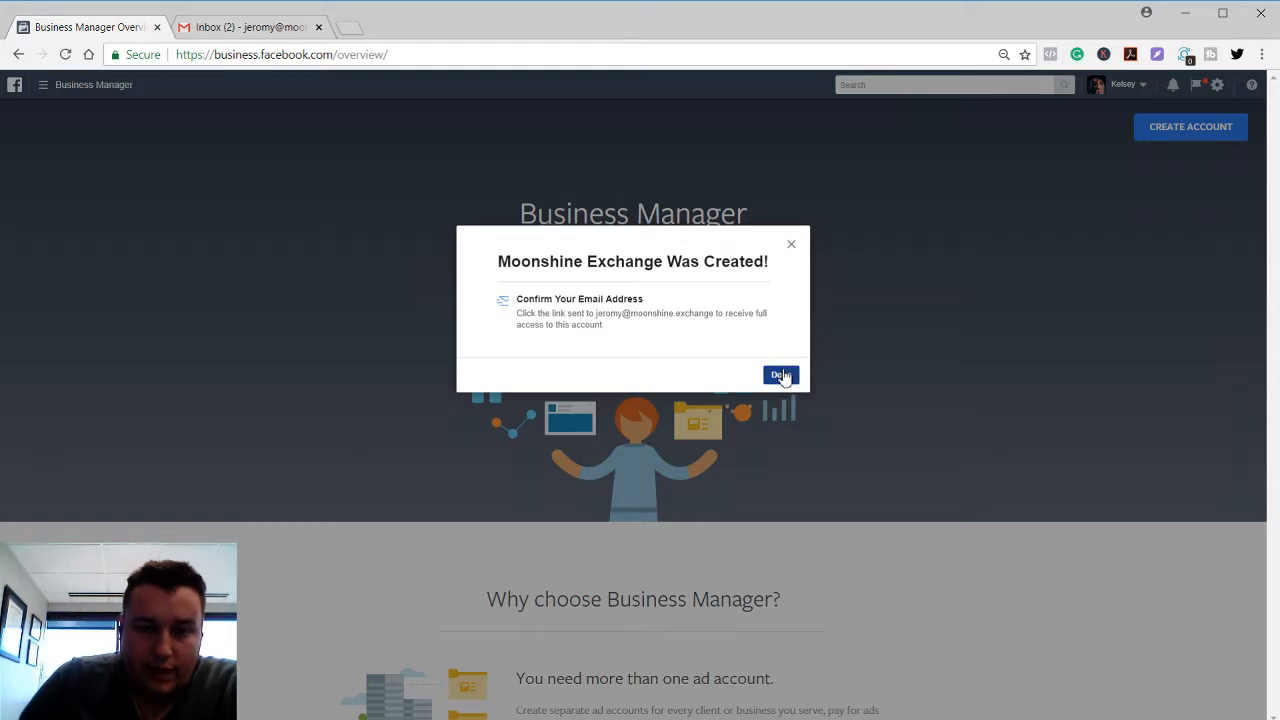
left_click(213, 32)
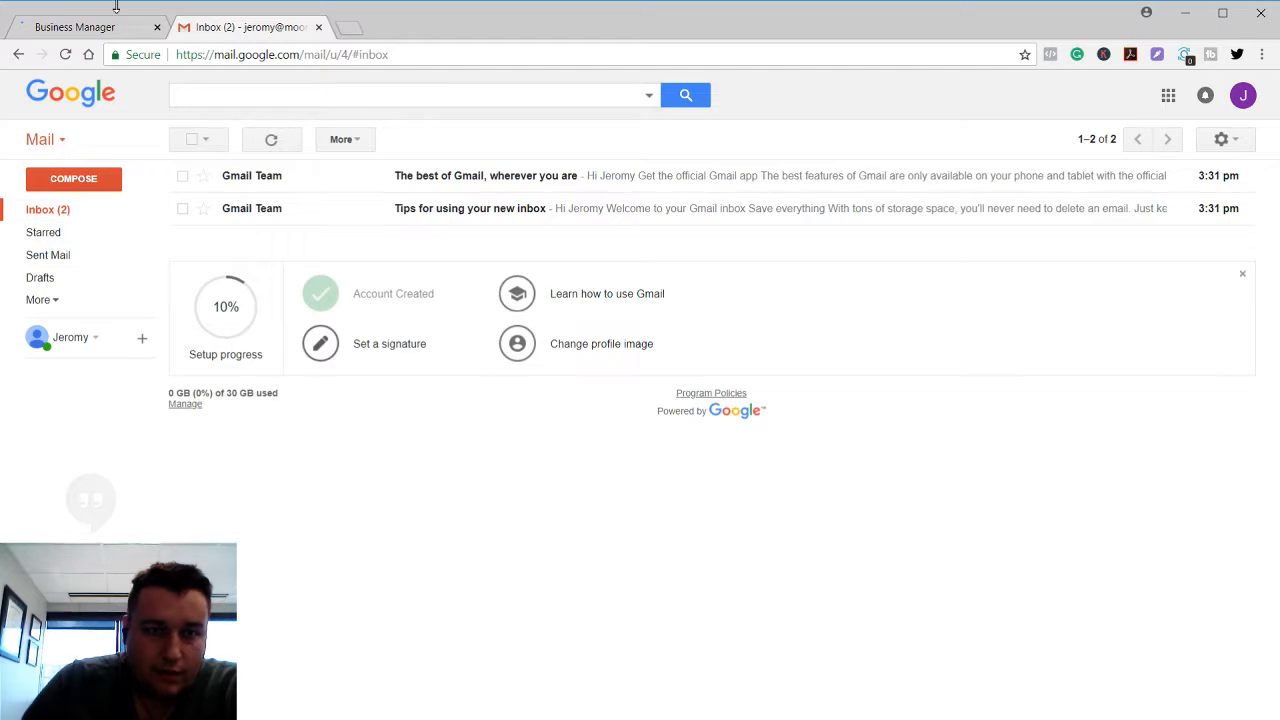
left_click(97, 27)
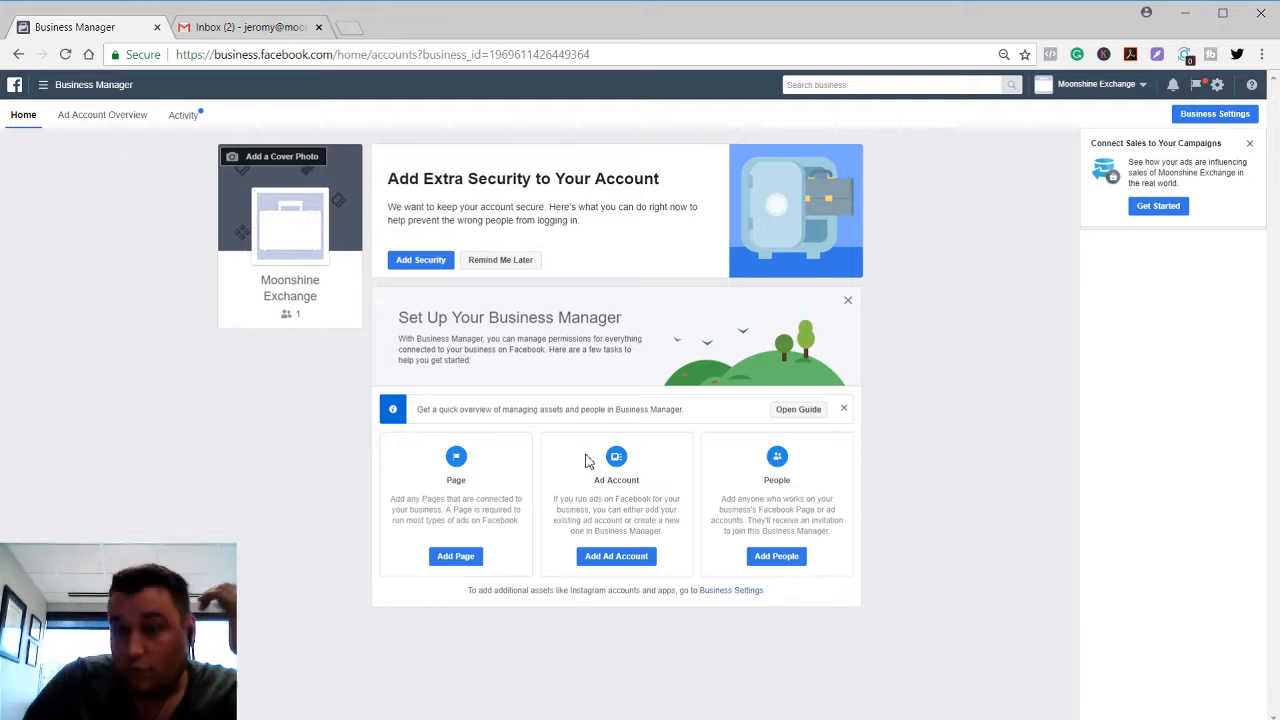
Switch to the Gmail inbox to look for the confirmation e-mail.
left_click(203, 30)
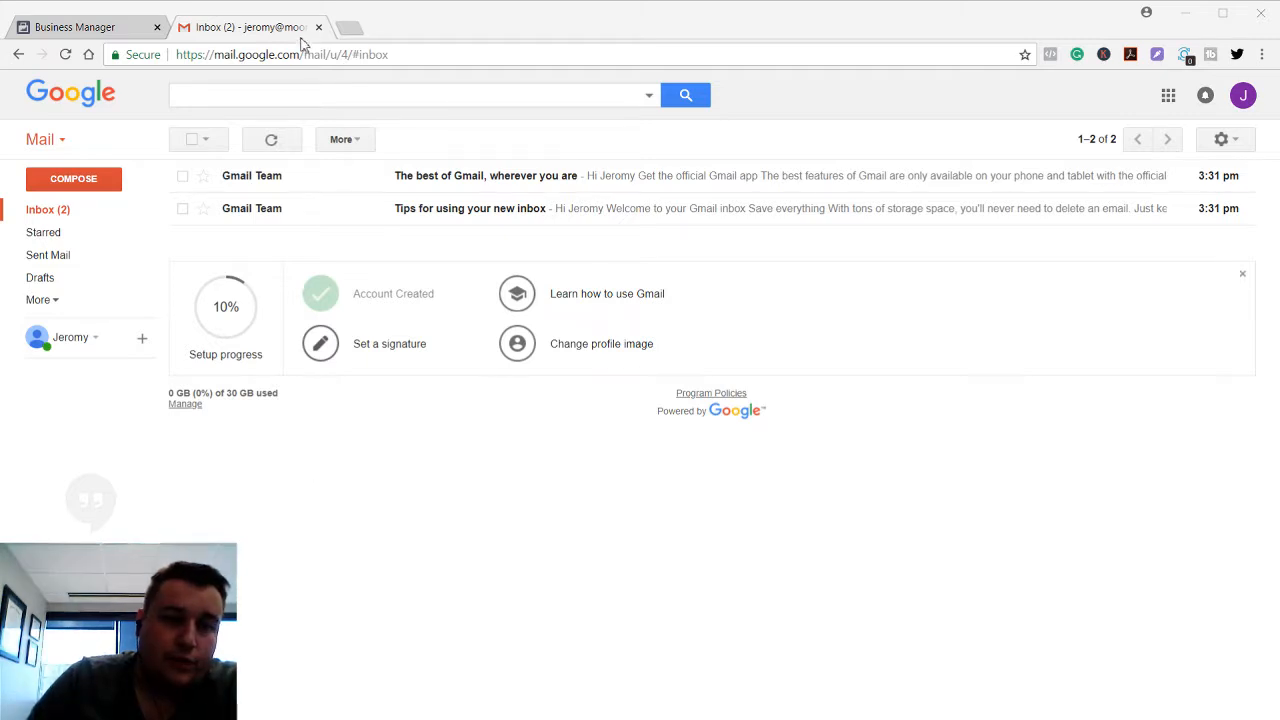
left_click(263, 33)
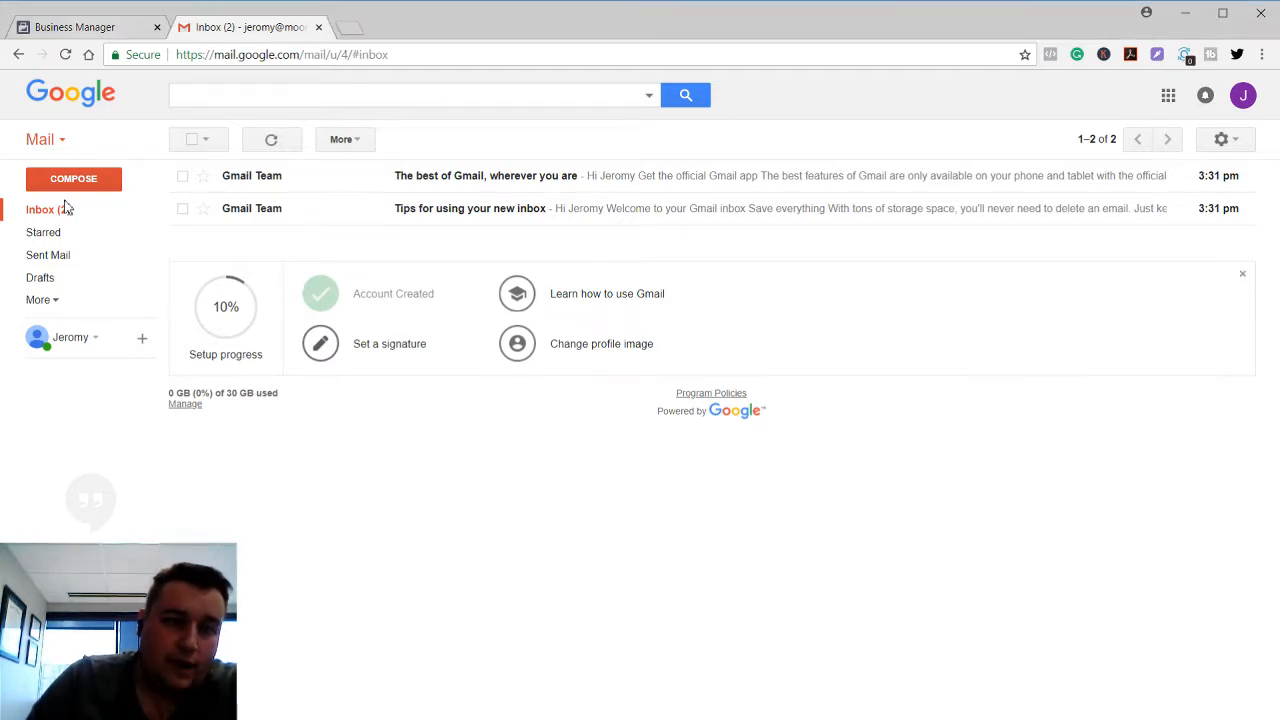
left_click(37, 300)
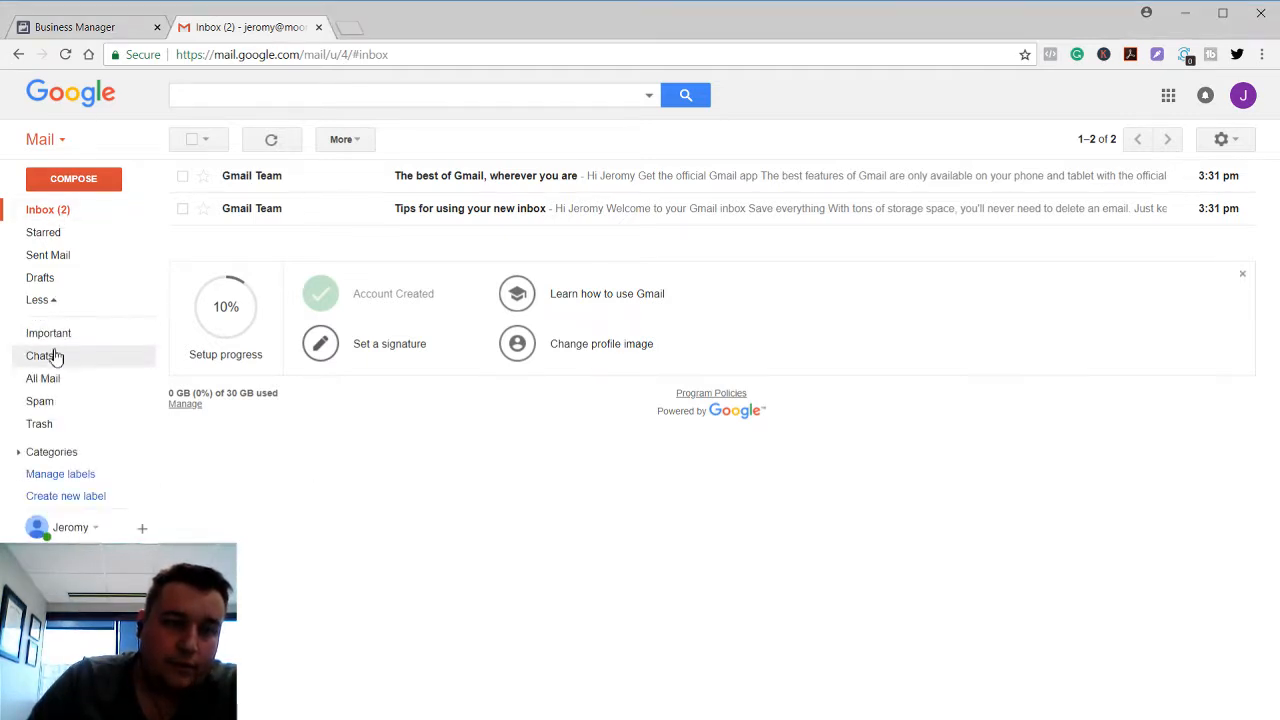
left_click(40, 400)
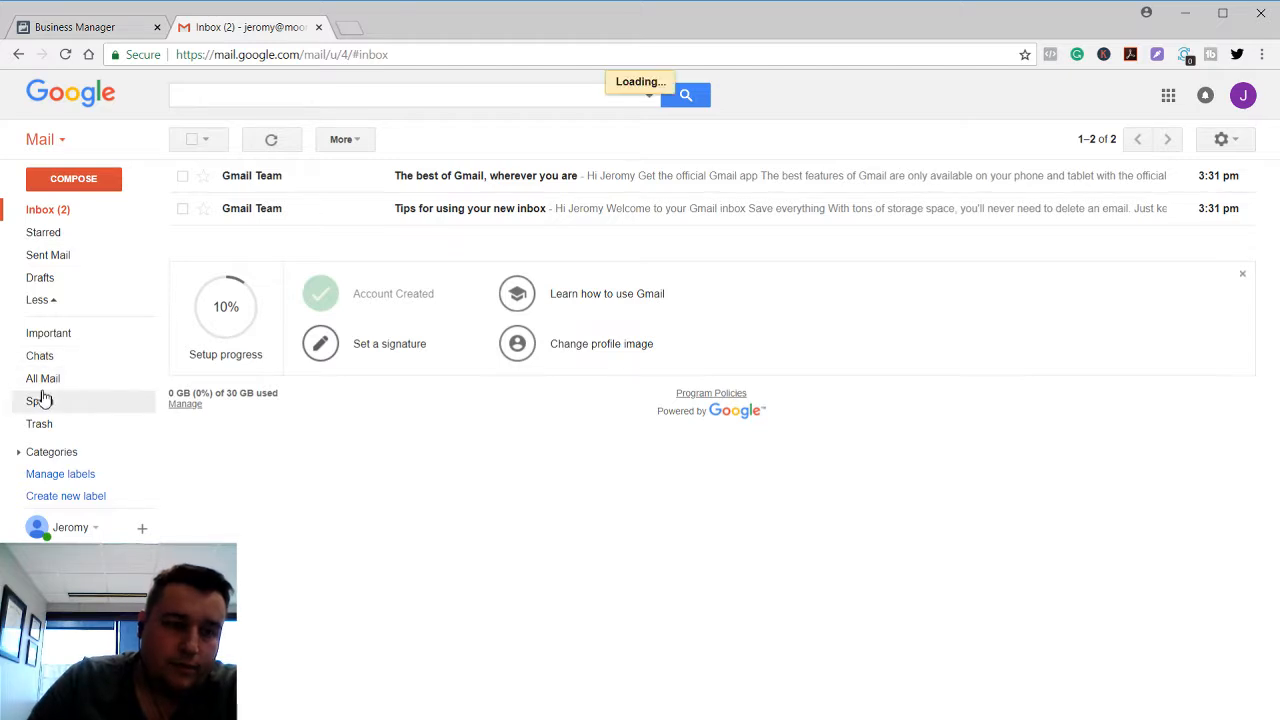
left_click(62, 215)
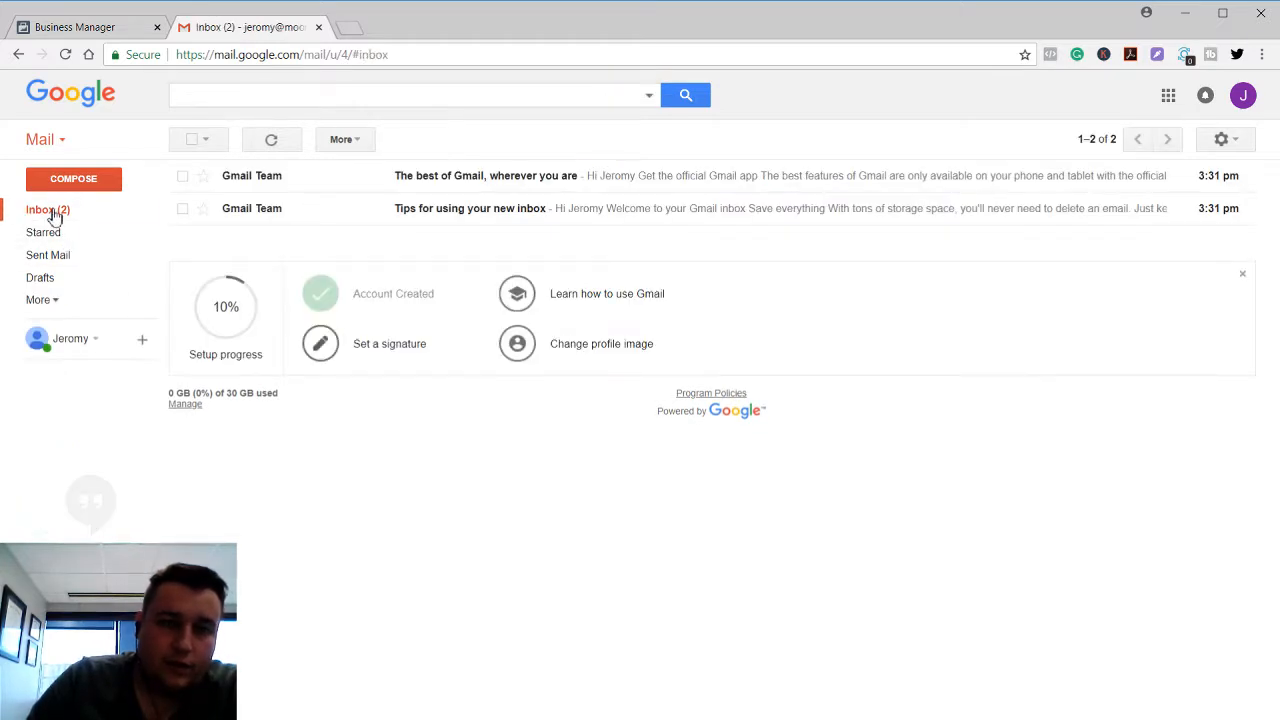
Go back to Business Manager and open Business Settings from the menu.
left_click(80, 28)
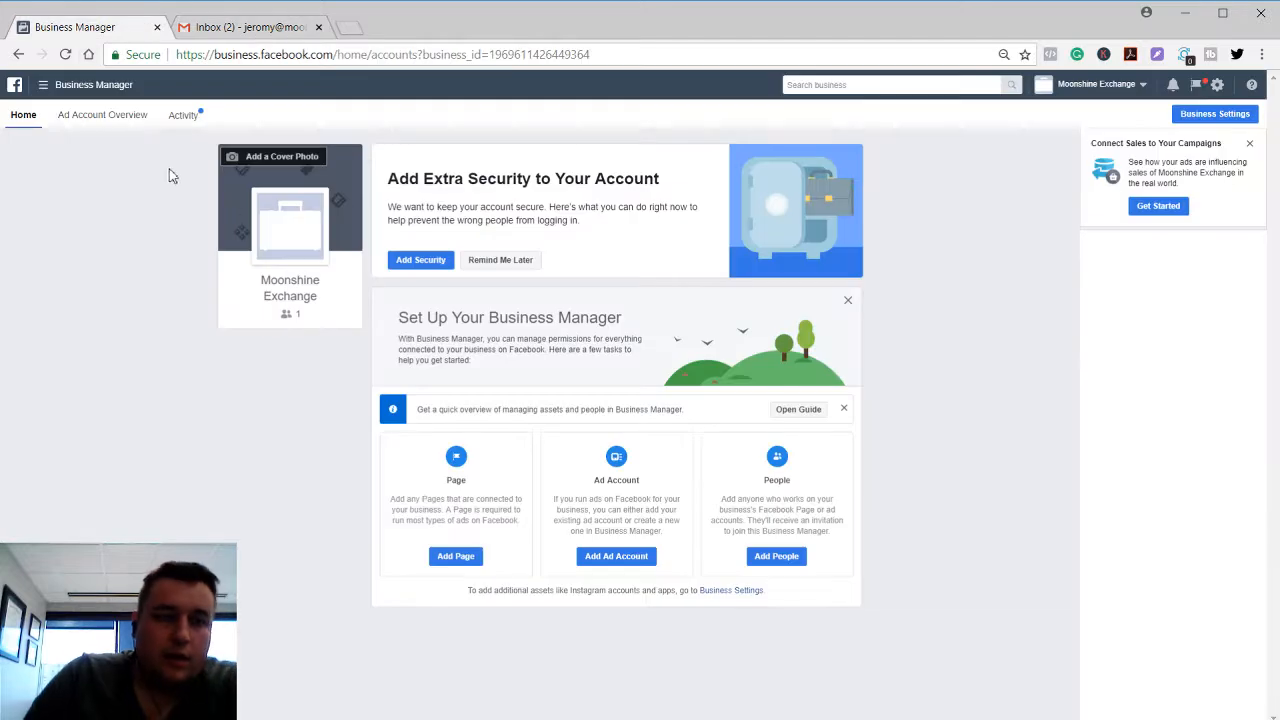
left_click(80, 98)
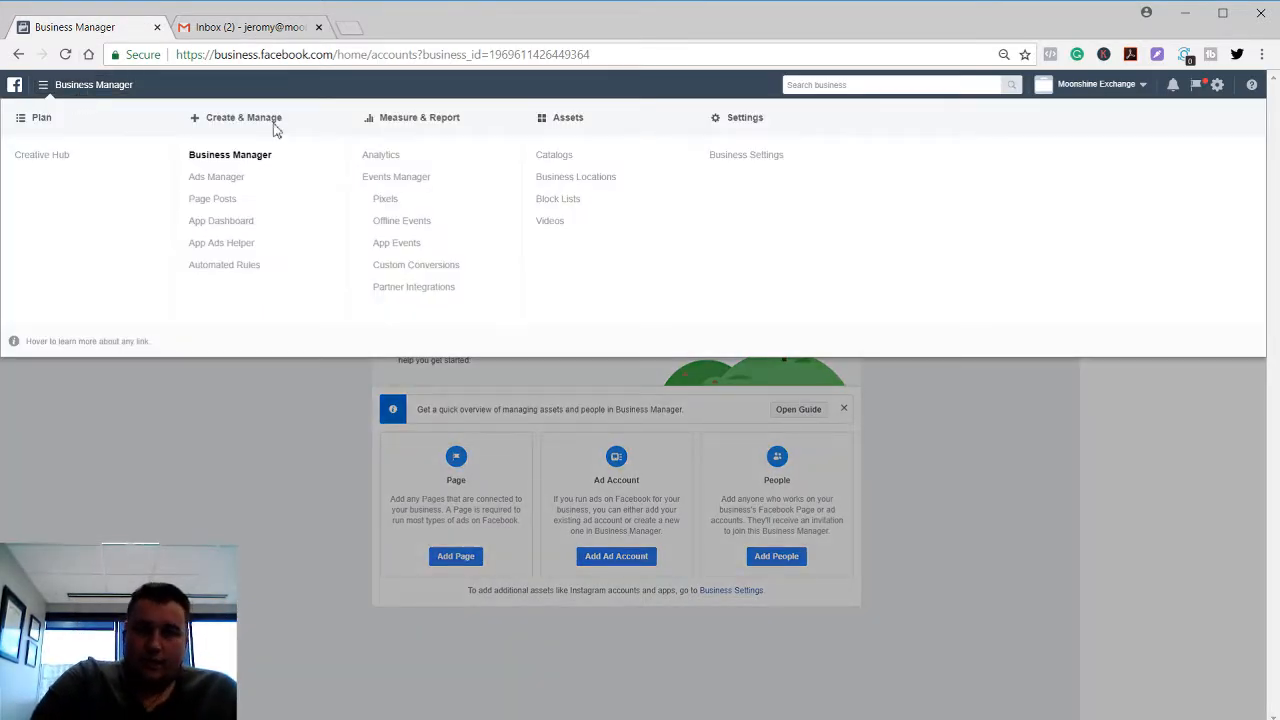
left_click(760, 157)
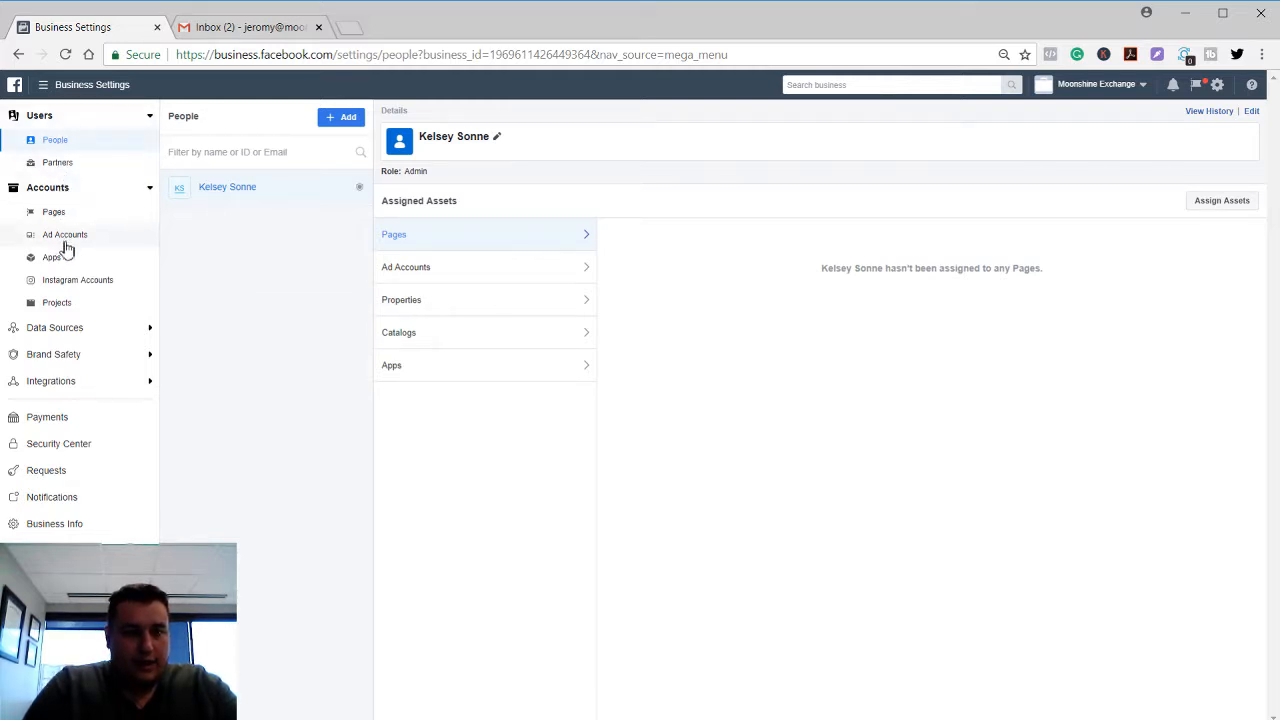
Expand the Data Sources, Brand Safety and Integrations sidebar sections.
left_click(65, 330)
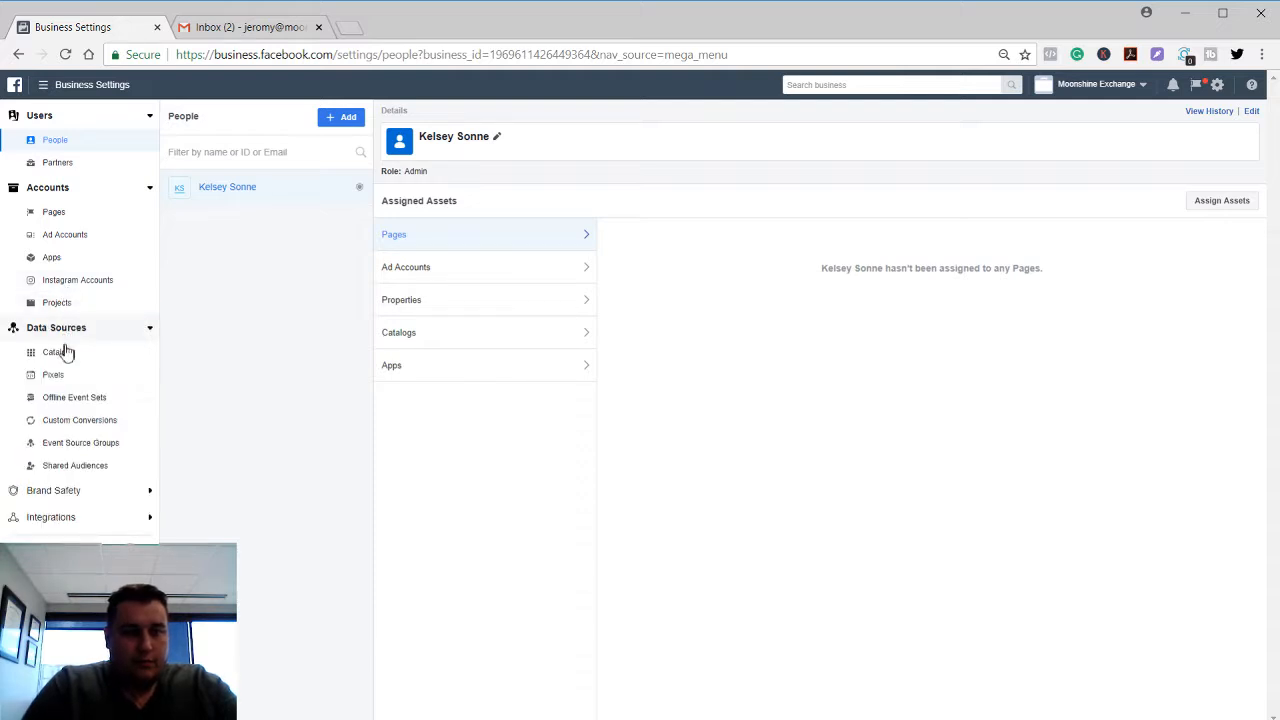
left_click(63, 492)
left_click(62, 532)
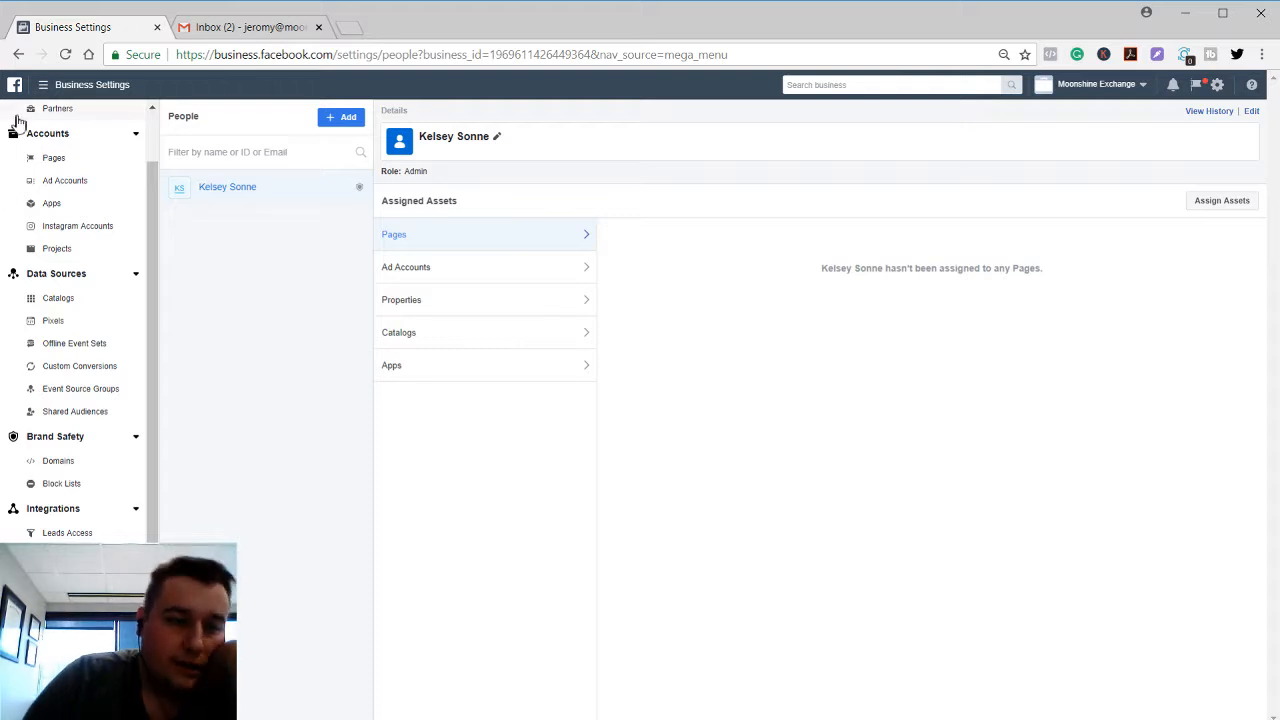
scroll(16, 120, "up", 1)
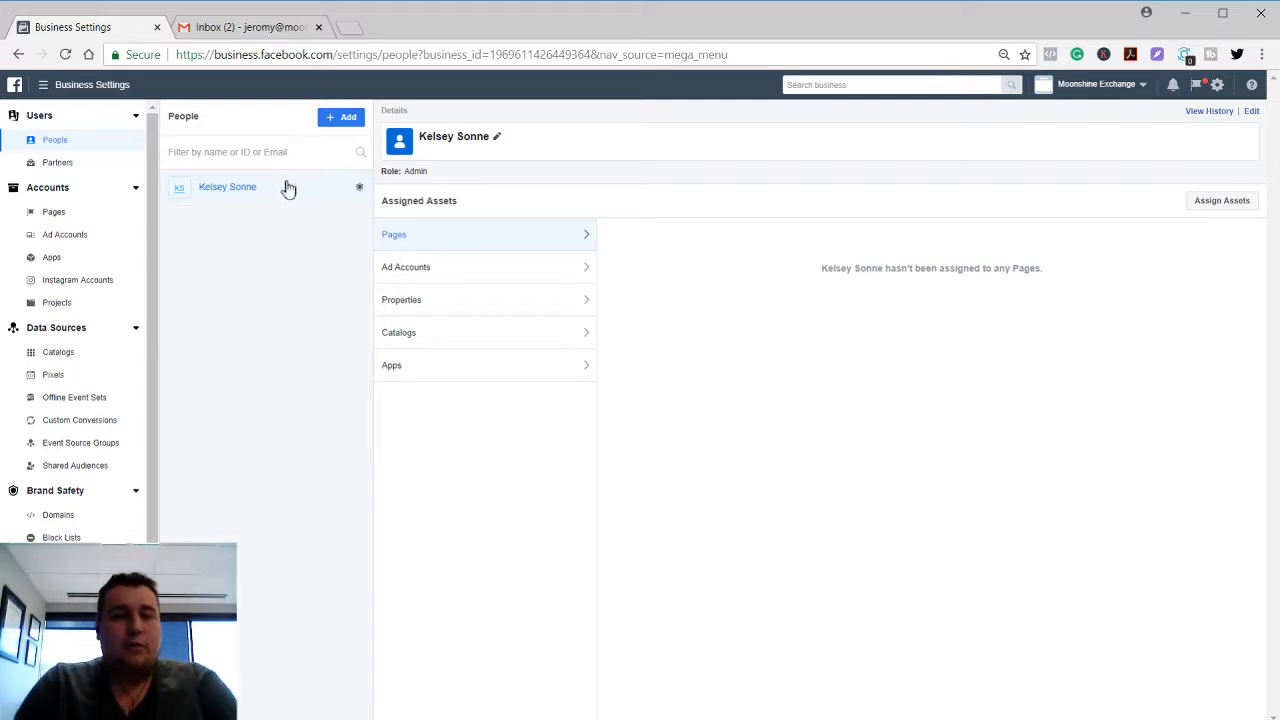
Review the admin's assigned ad accounts, Pages, properties, catalogs and apps.
left_click(469, 261)
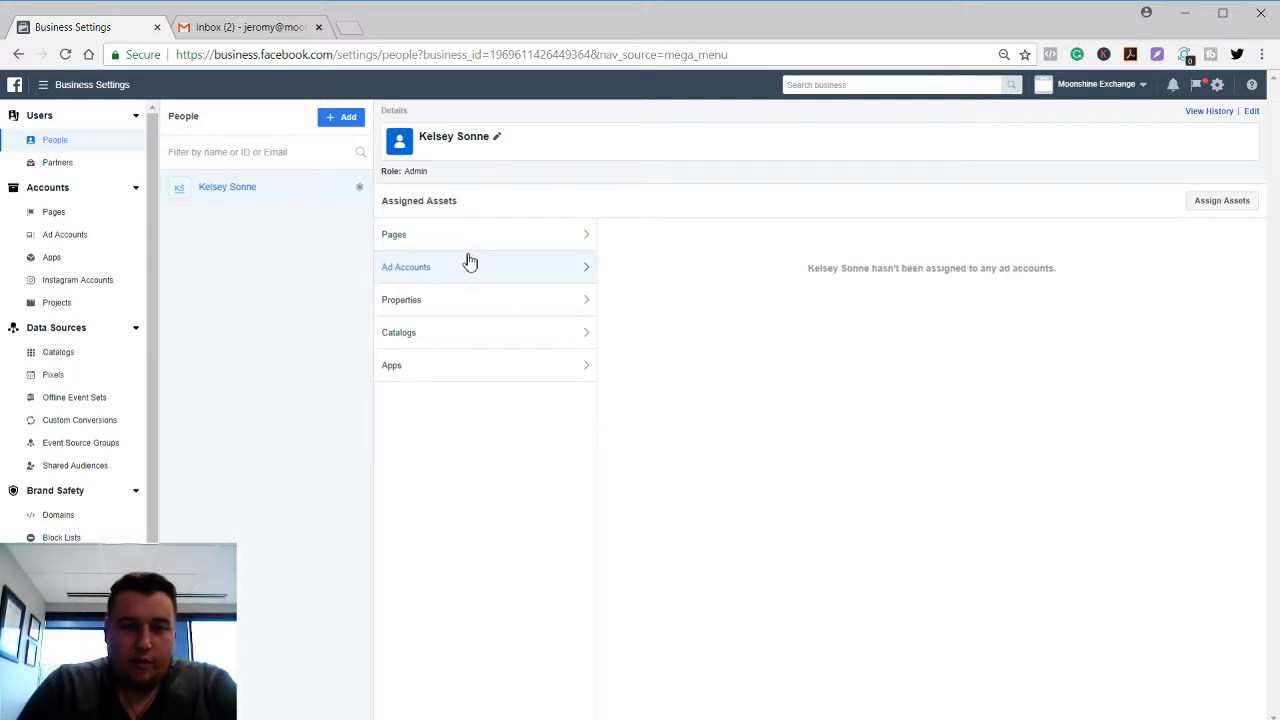
left_click(455, 238)
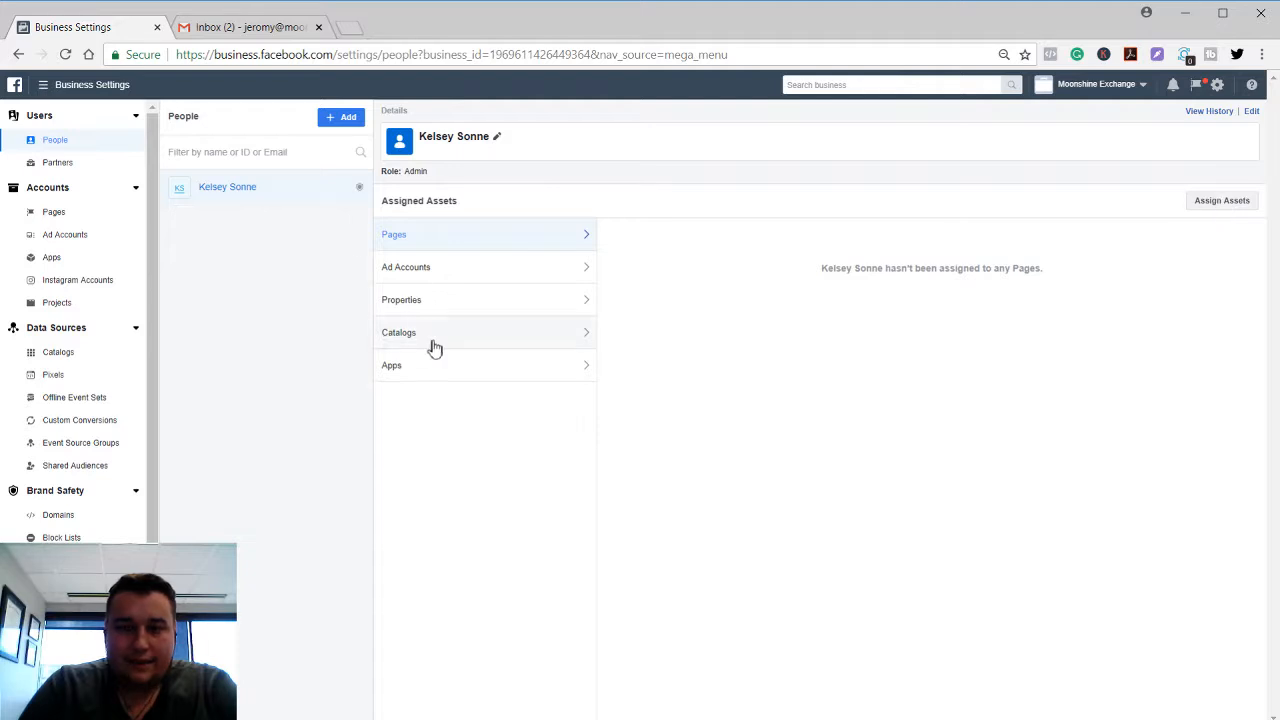
left_click(466, 269)
left_click(456, 302)
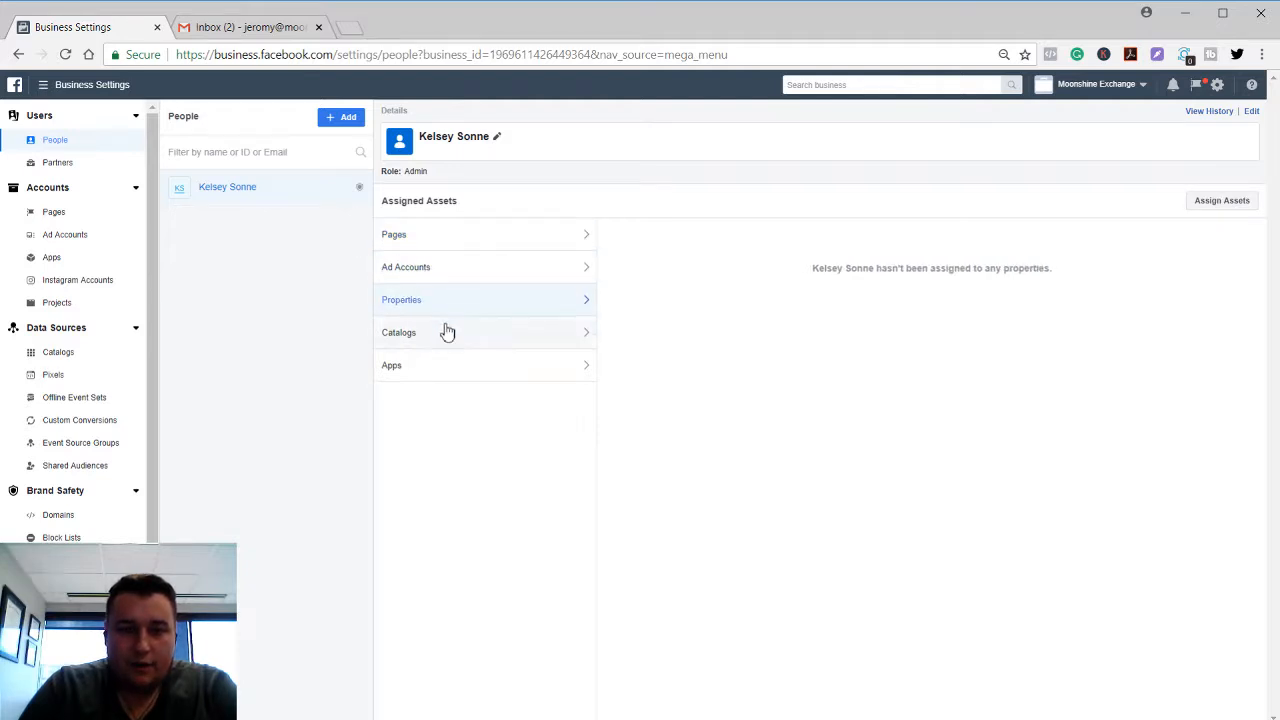
left_click(444, 334)
left_click(437, 367)
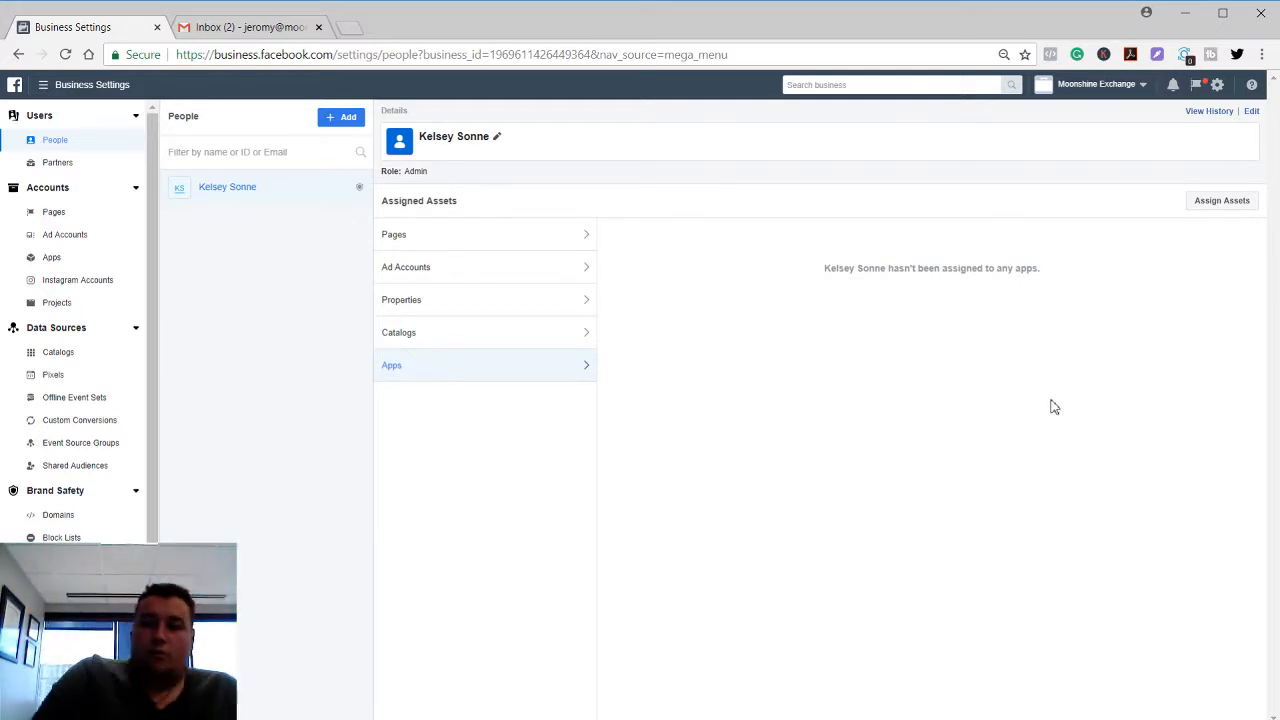
left_click(1230, 201)
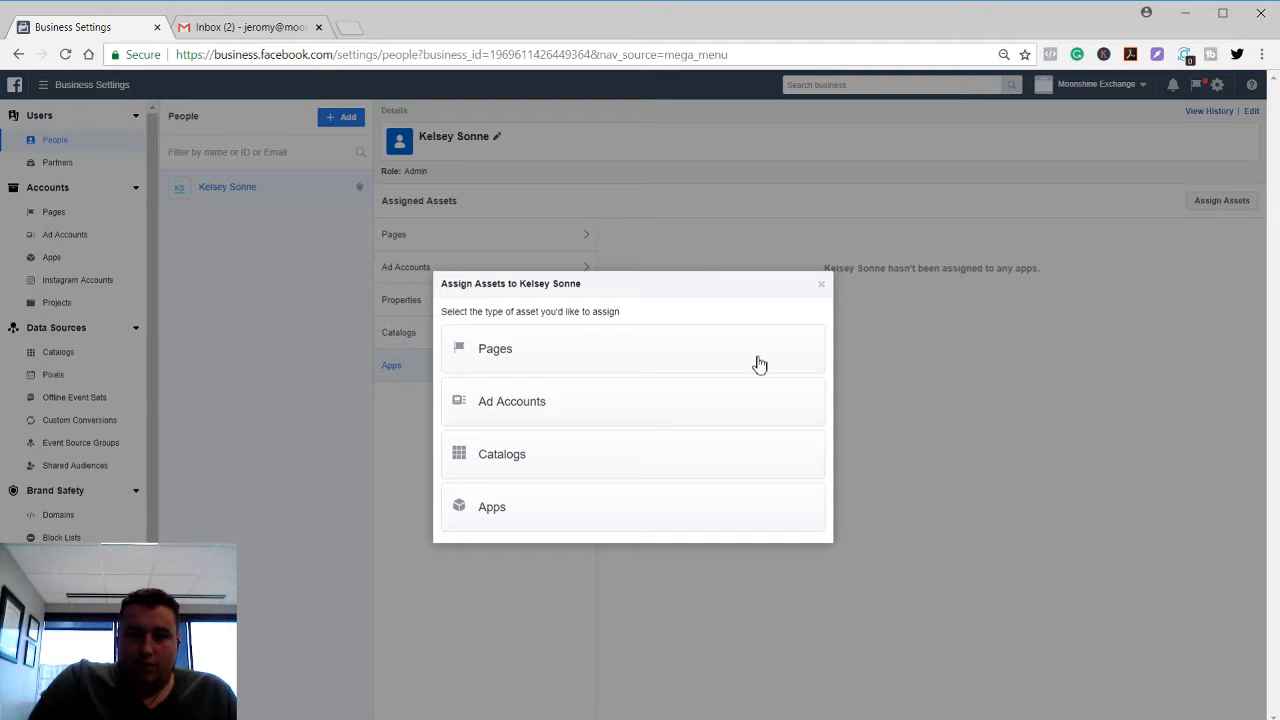
left_click(694, 358)
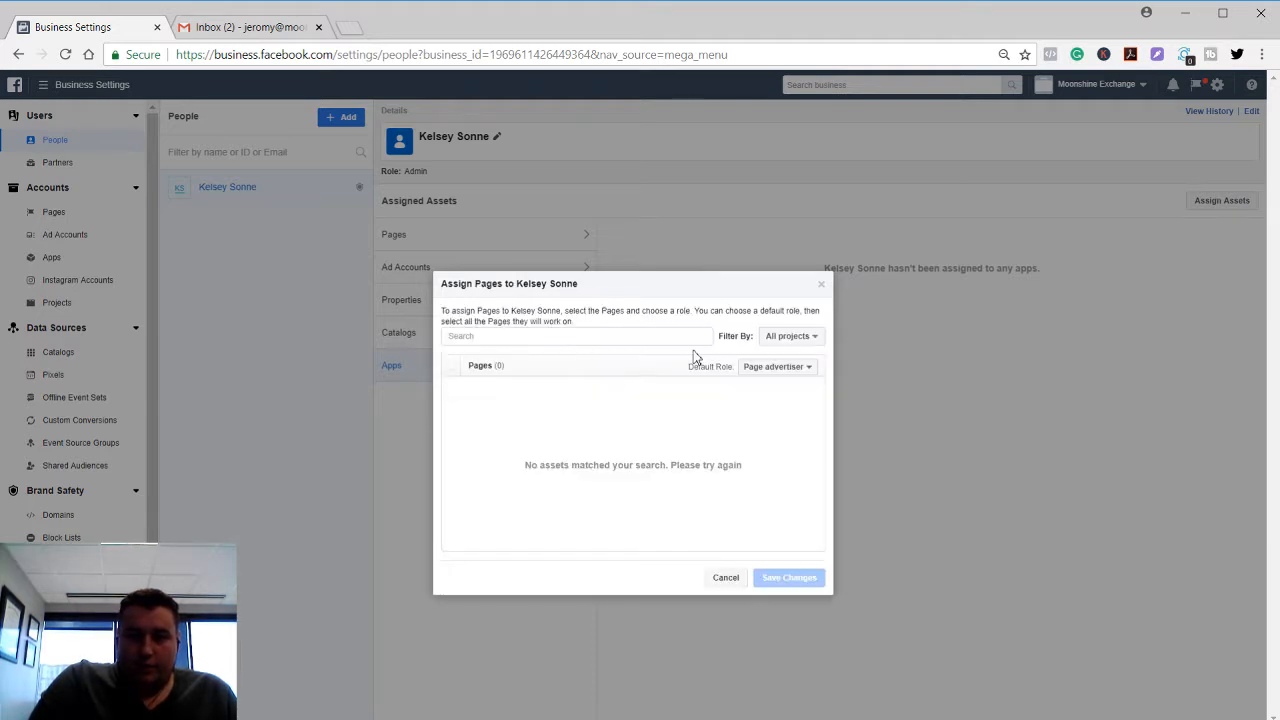
left_click(772, 367)
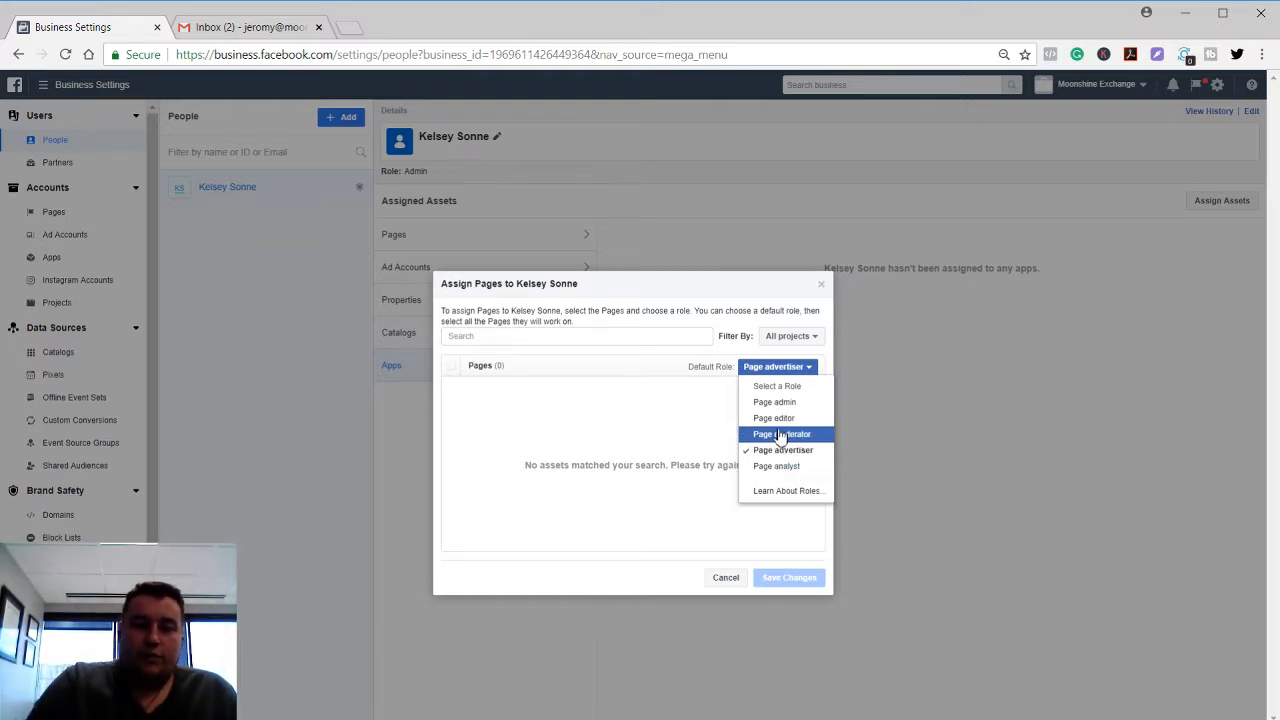
left_click(931, 294)
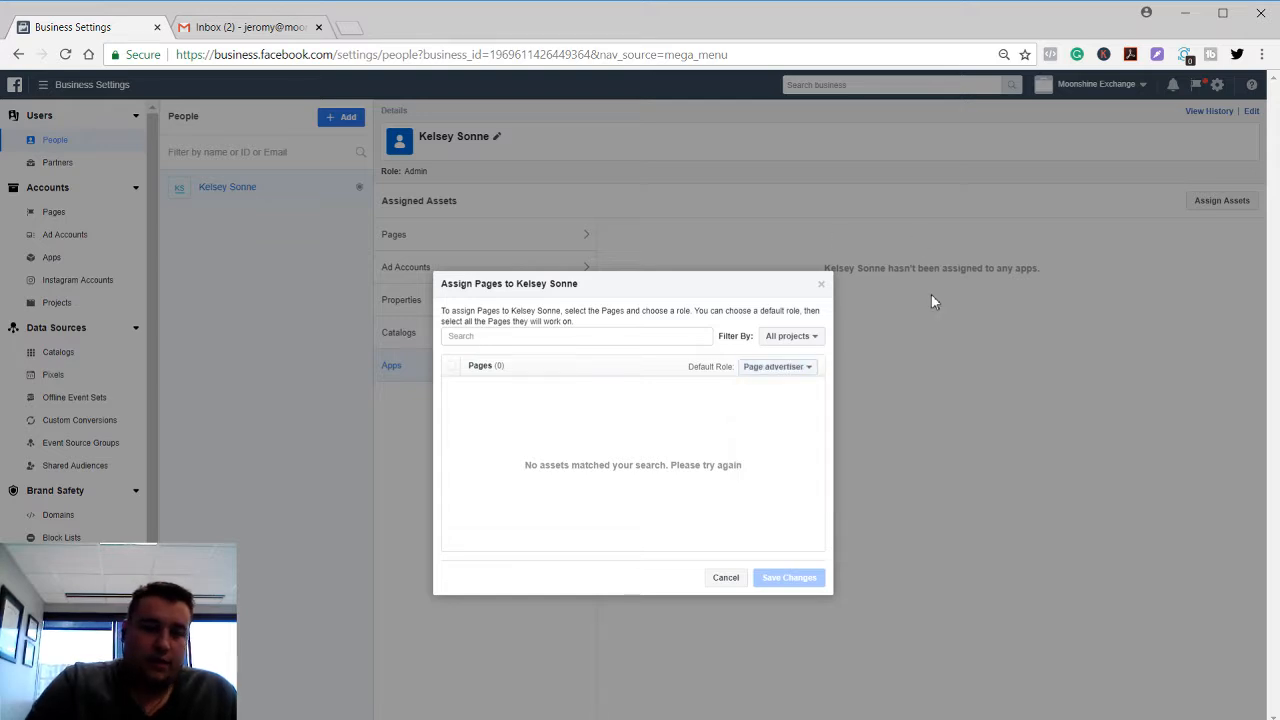
left_click(822, 288)
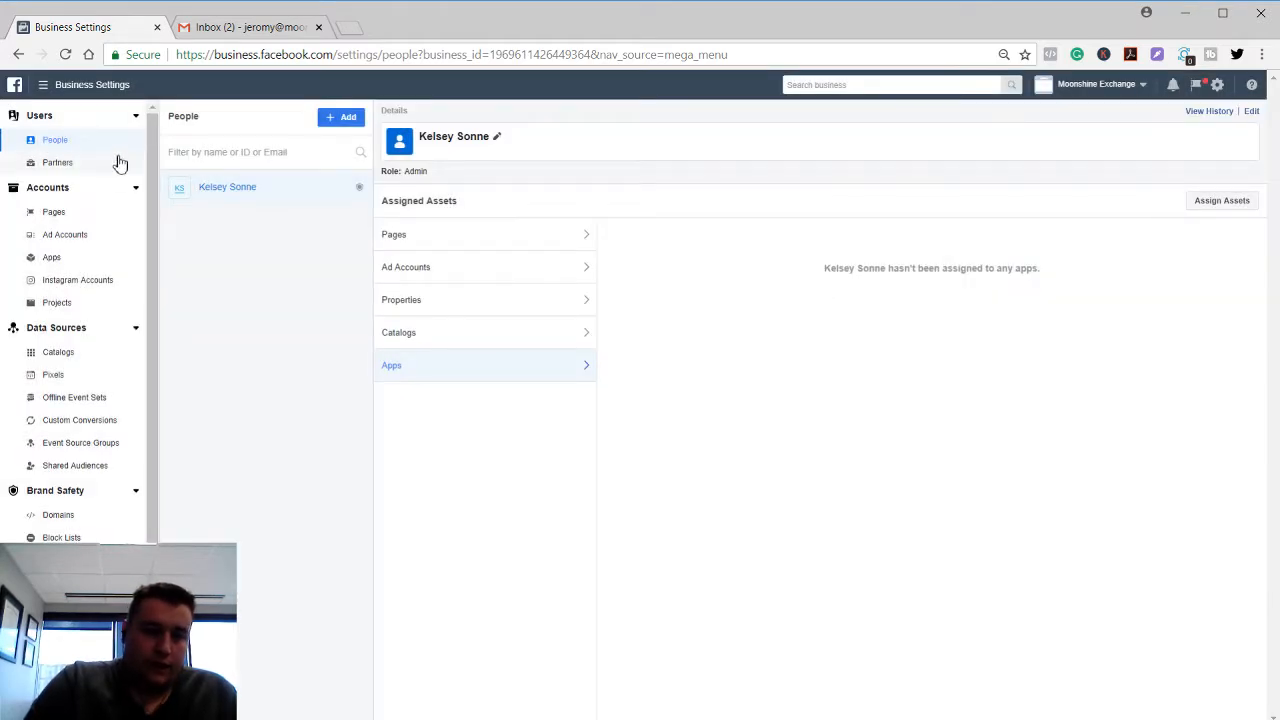
left_click(108, 166)
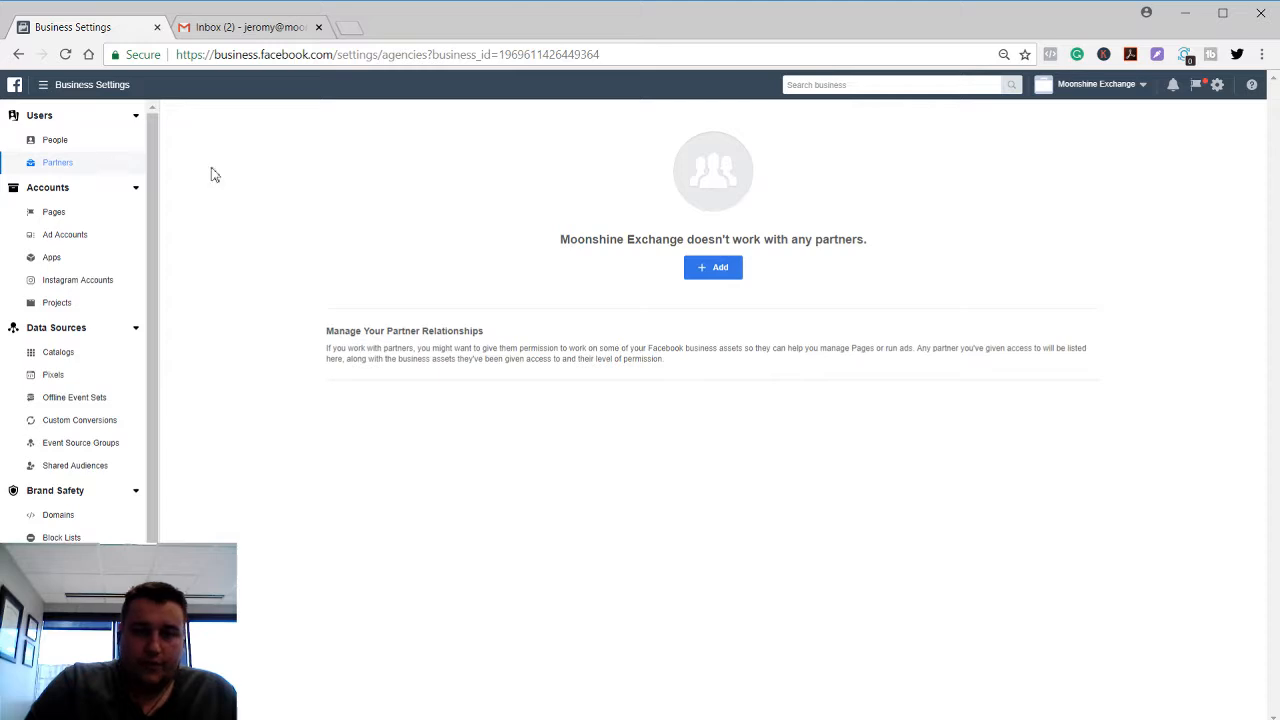
View the Add A New Partner dialog, then cancel without adding a partner.
left_click(721, 274)
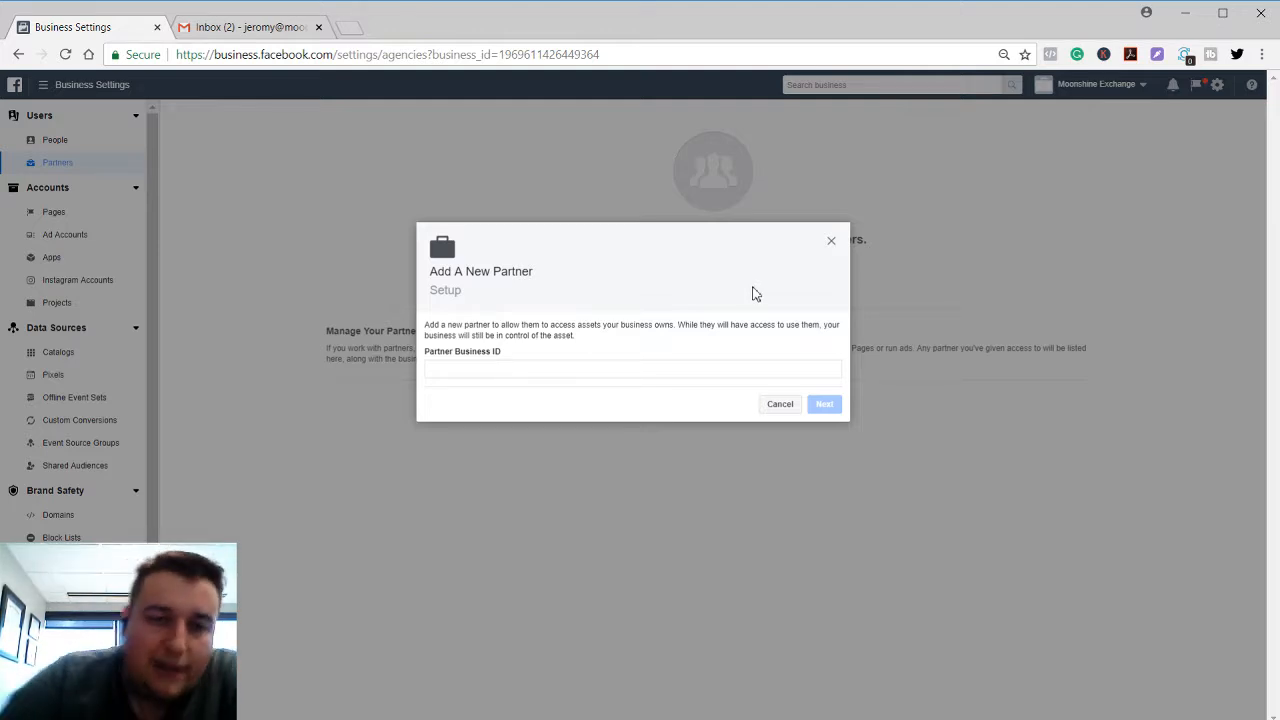
left_click(830, 242)
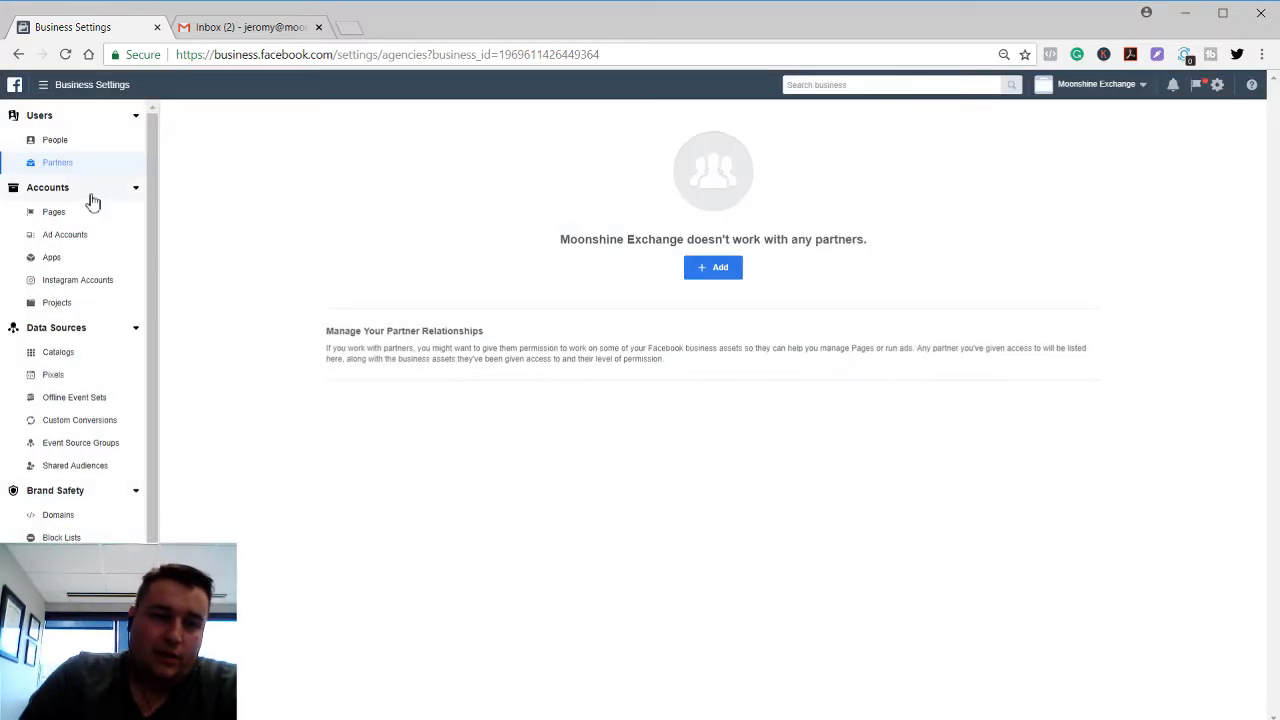
Open the Pages section, view its Add options, then move on to Ad Accounts.
left_click(82, 217)
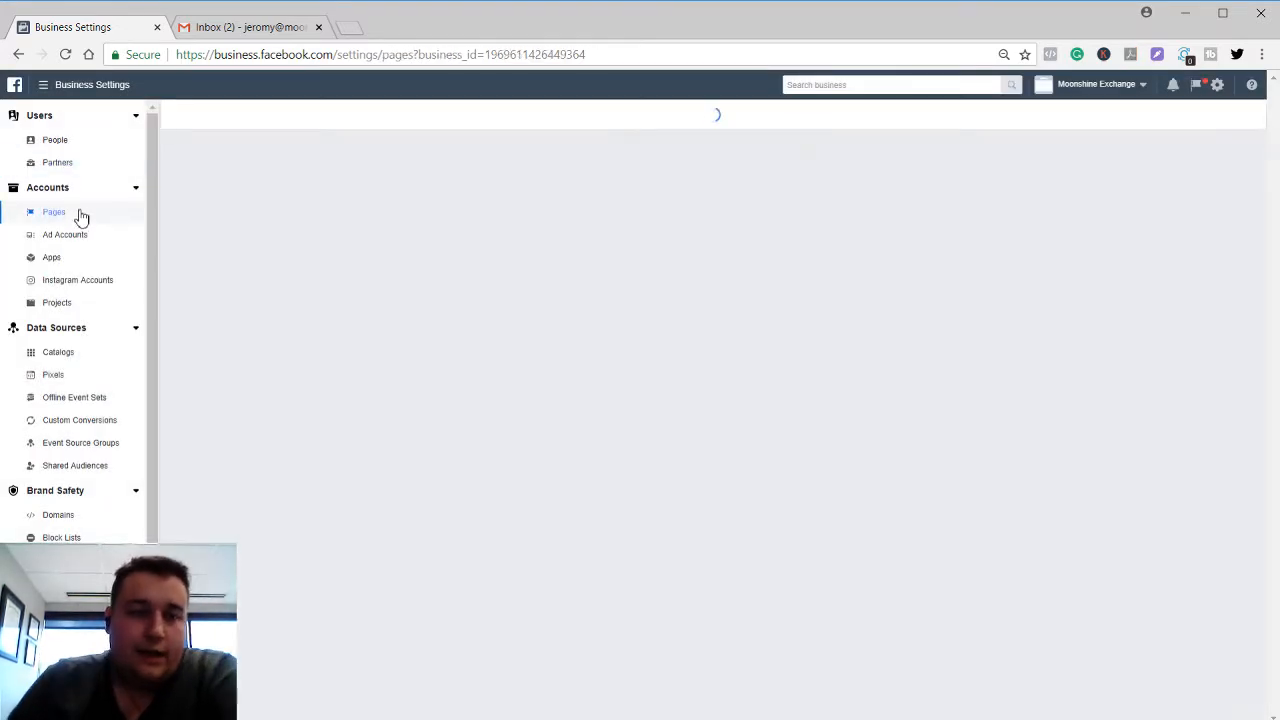
left_click(728, 270)
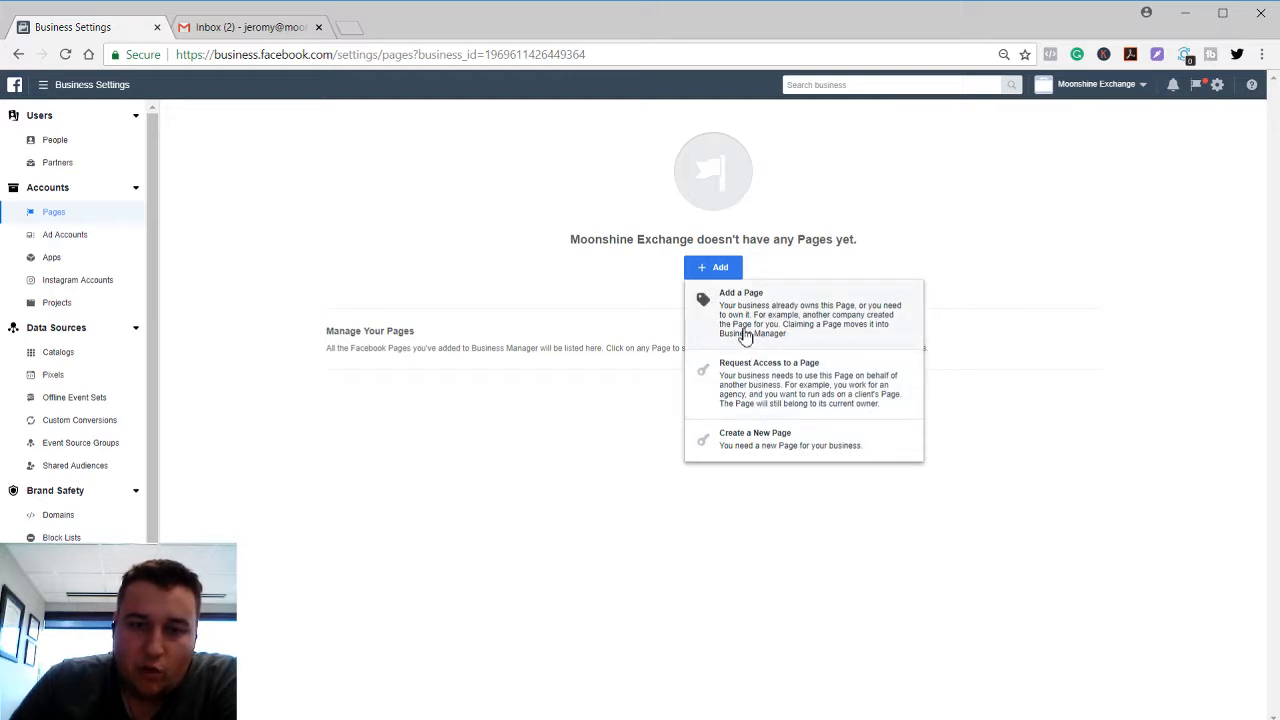
left_click(487, 373)
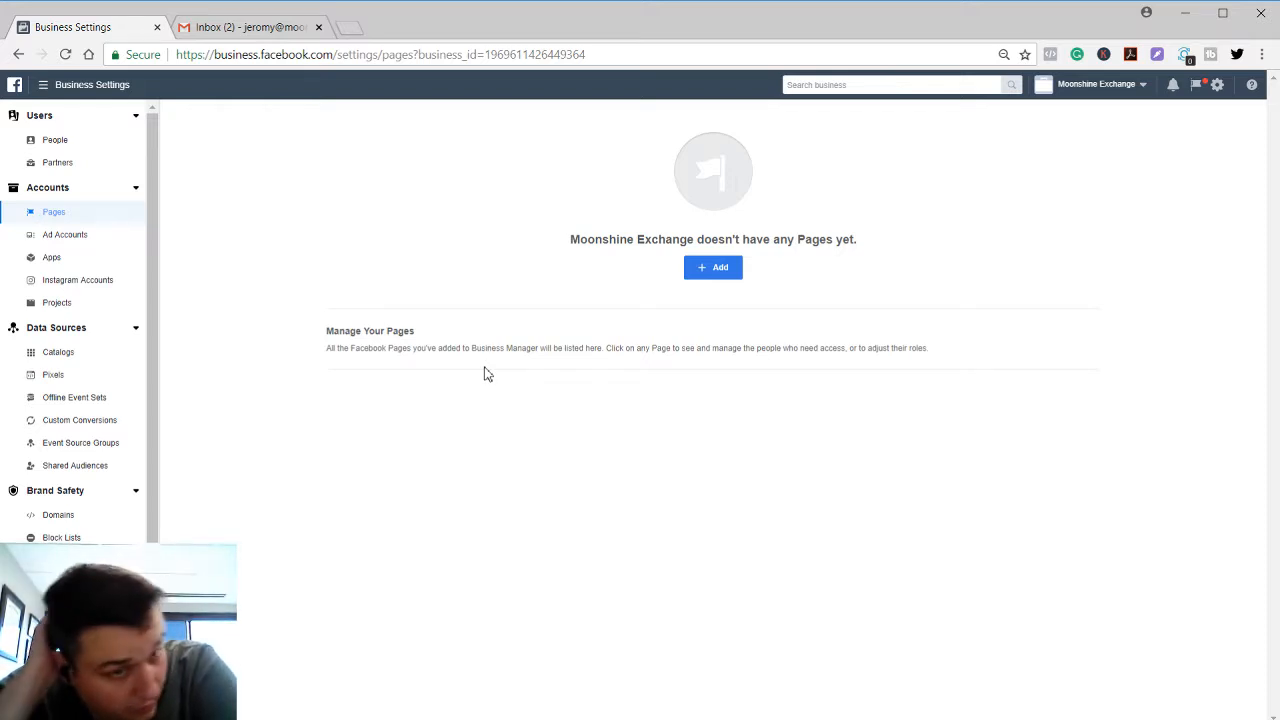
left_click(56, 236)
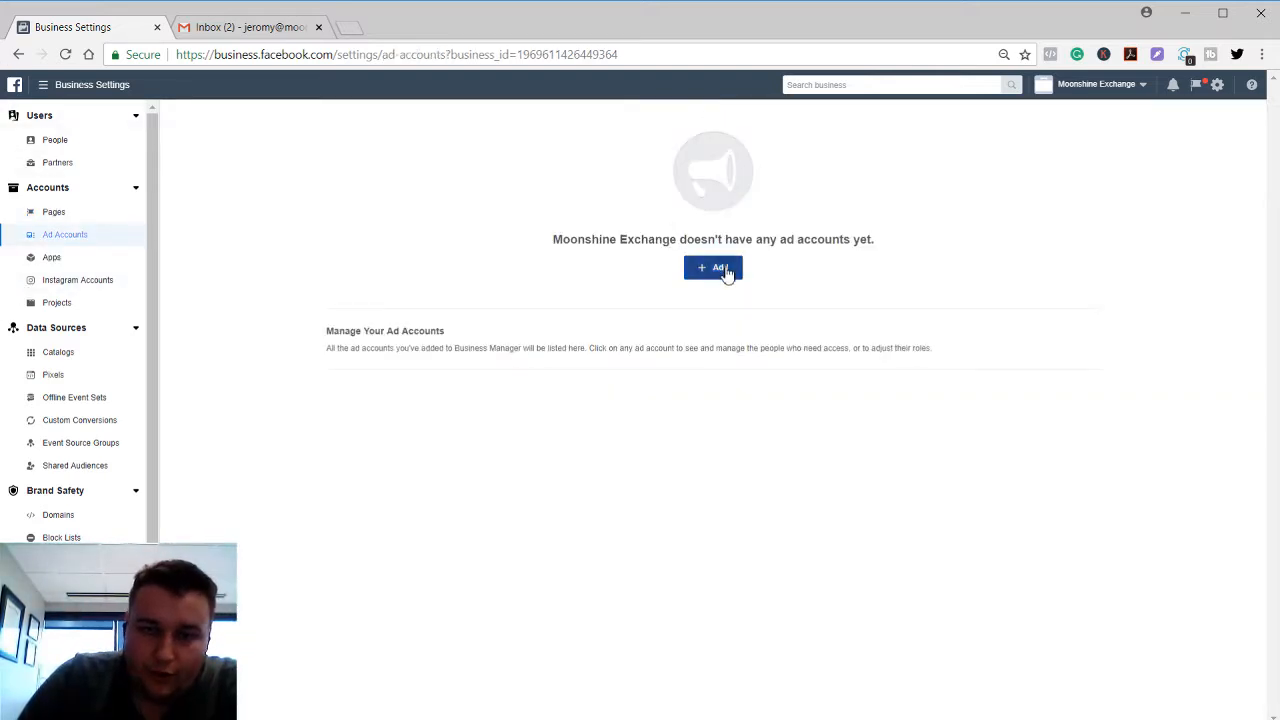
Review the Ad Accounts add options, then dismiss them and go to the Apps section.
left_click(724, 270)
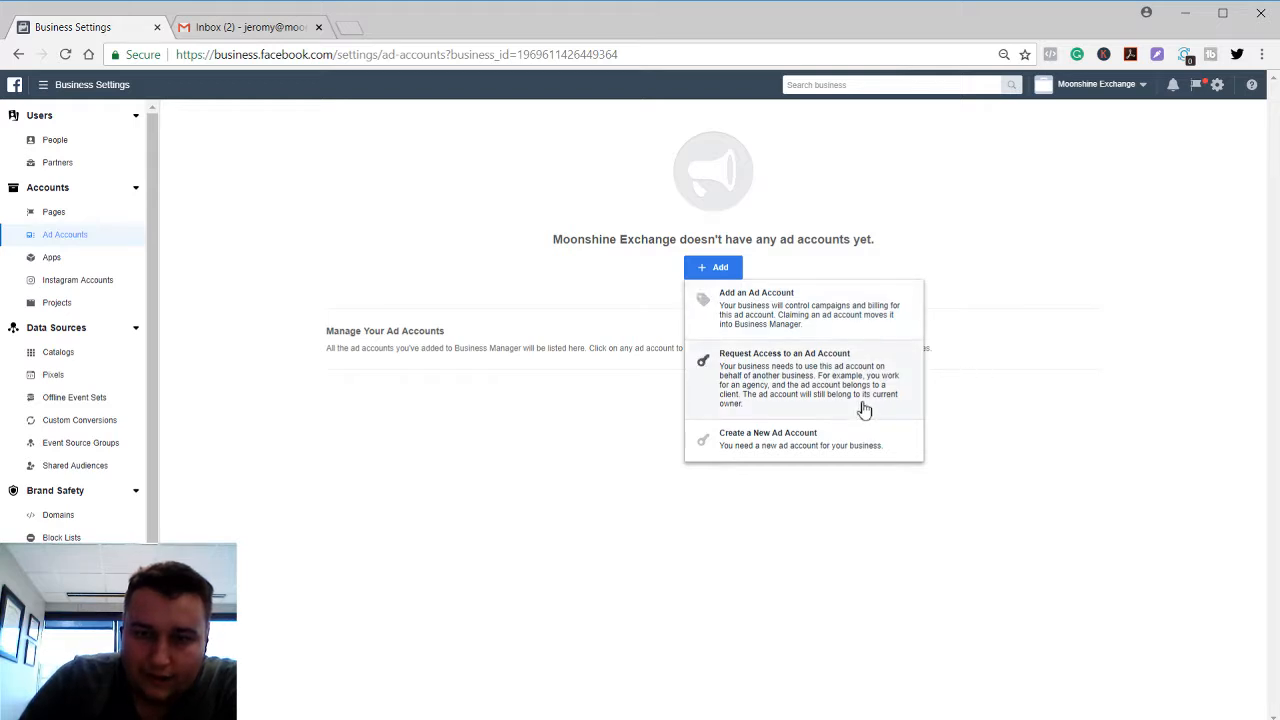
left_click(237, 302)
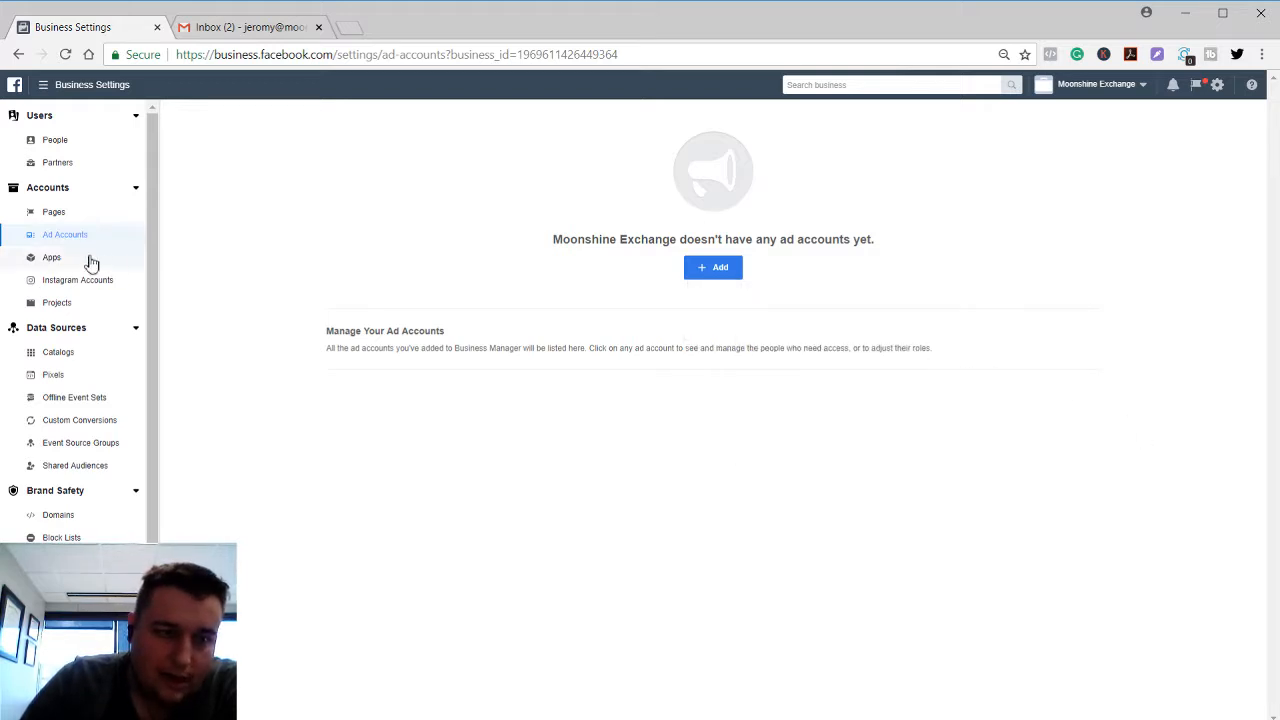
left_click(90, 260)
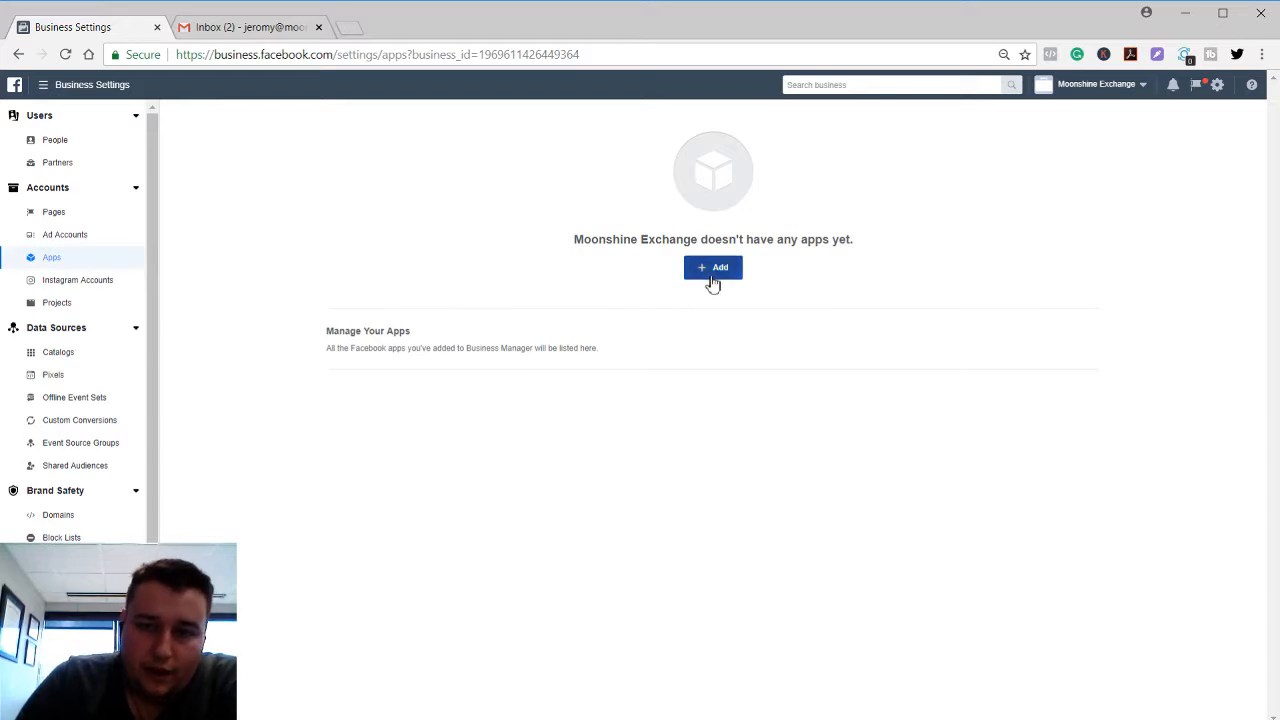
Review the Apps add options, then visit Instagram Accounts, Projects and Catalogs.
left_click(713, 284)
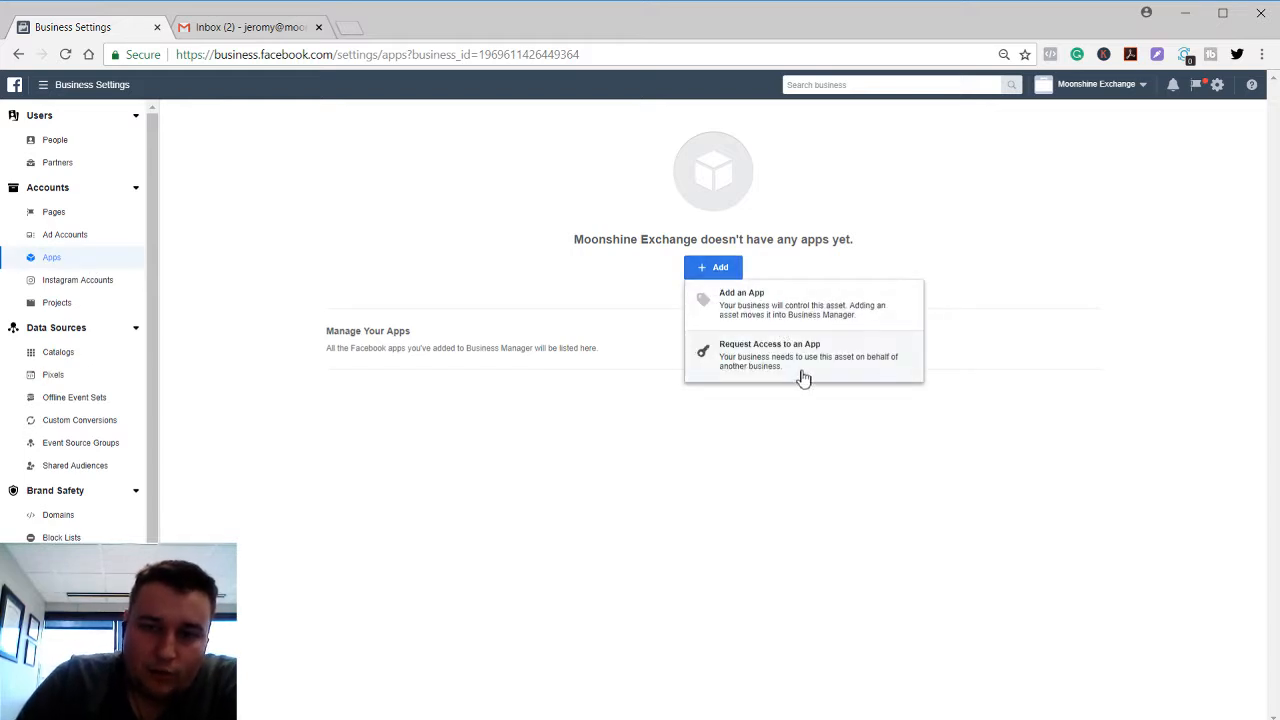
left_click(372, 238)
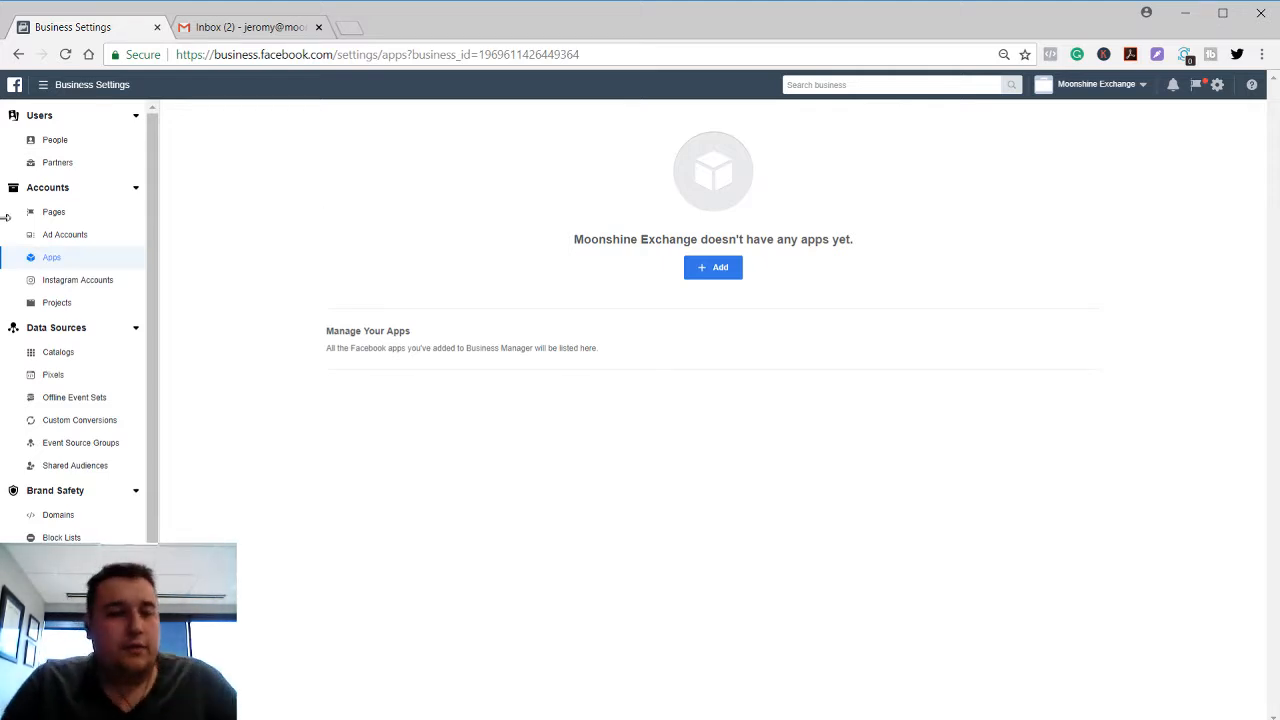
left_click(95, 290)
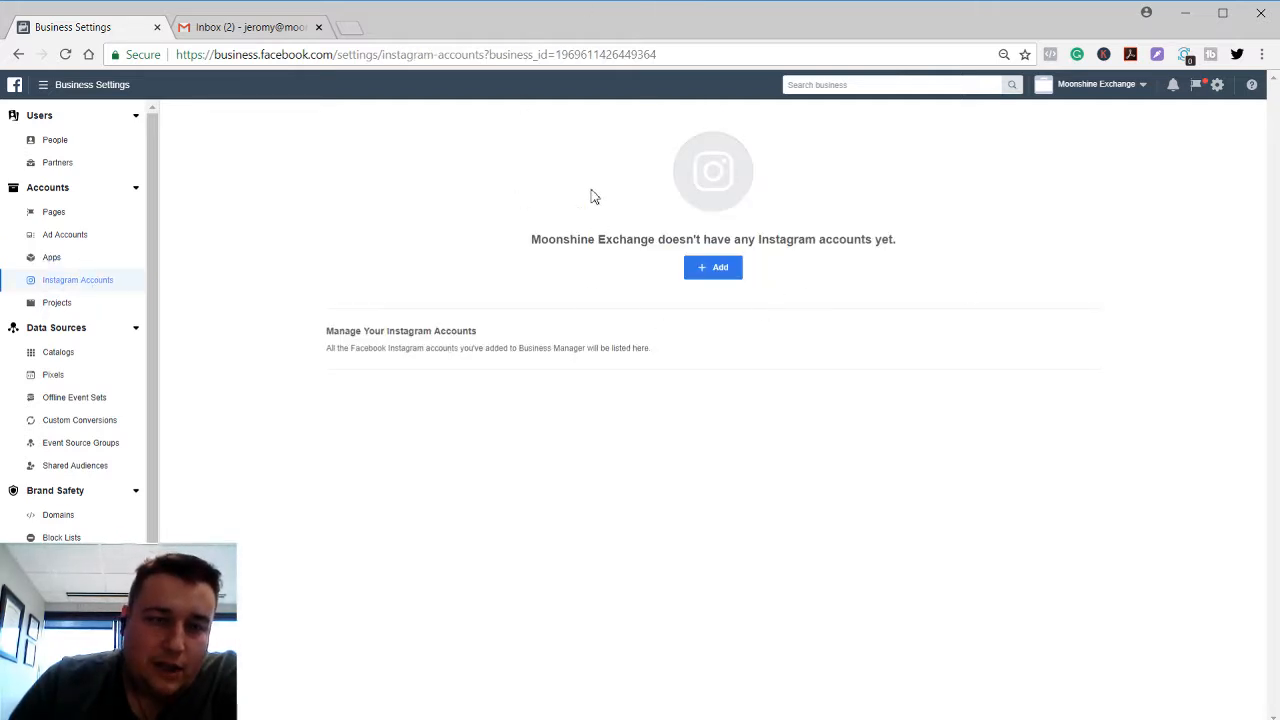
left_click(58, 305)
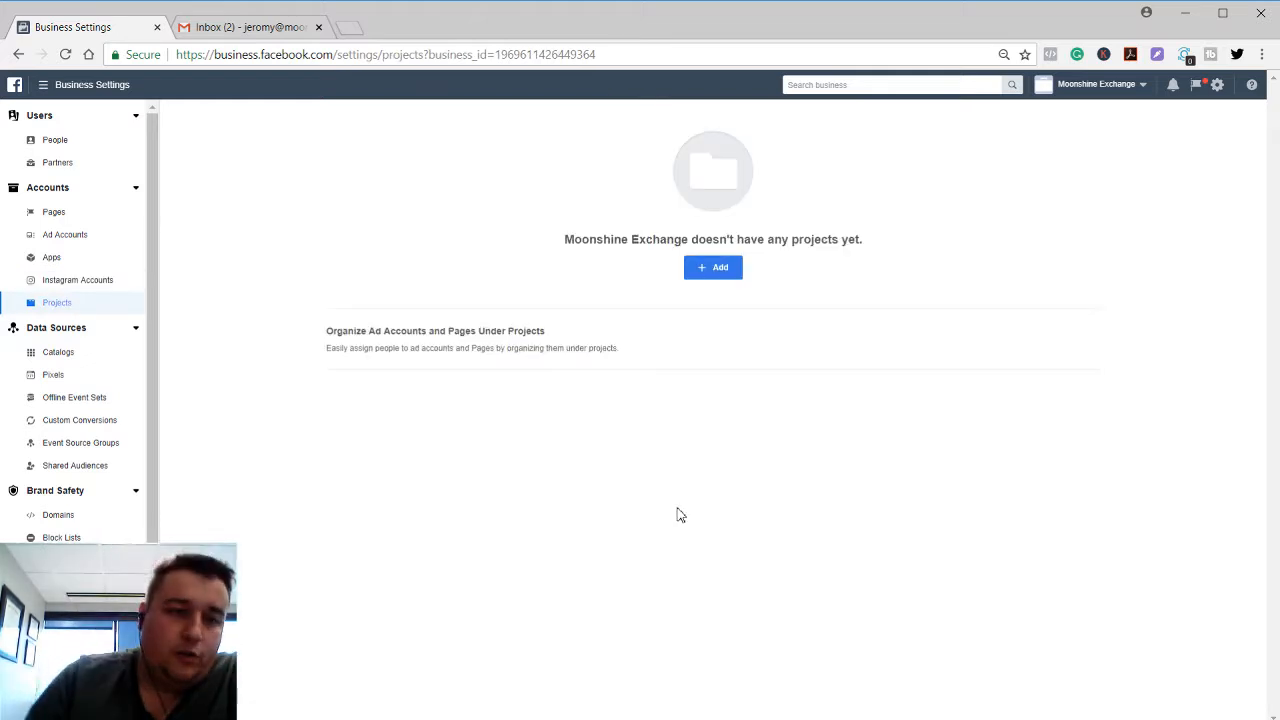
left_click(33, 358)
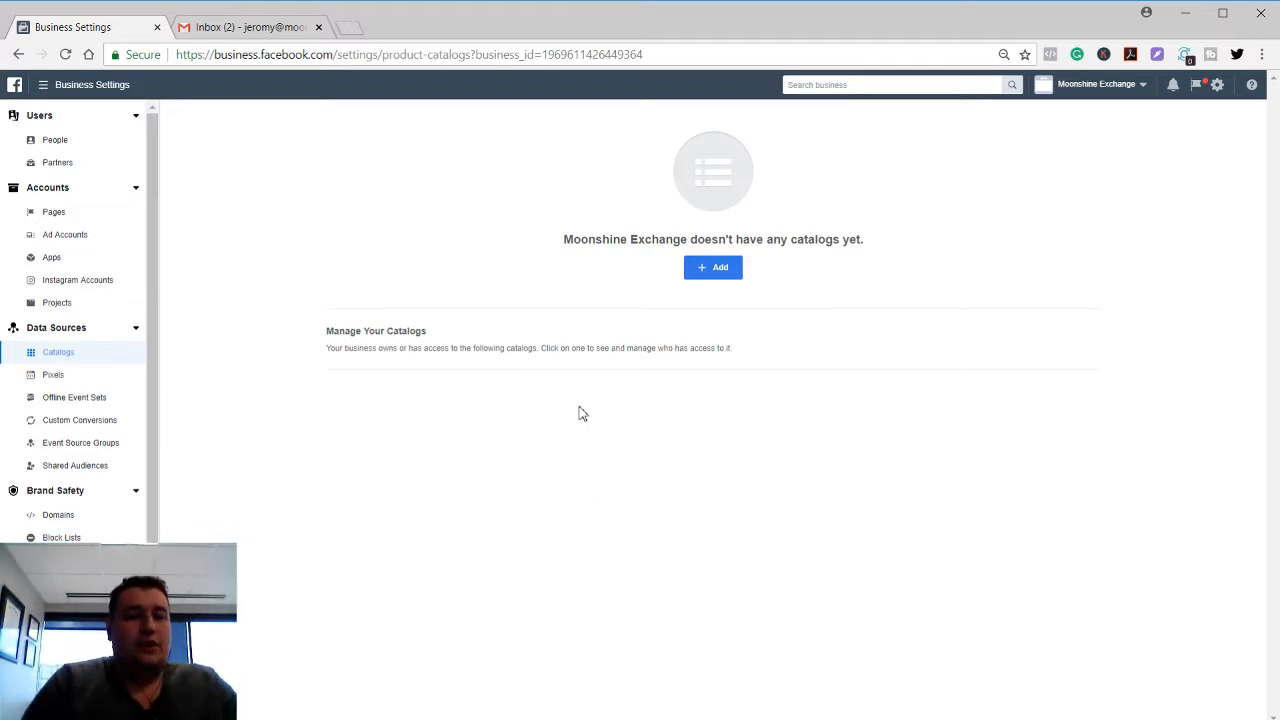
Visit Pixels, then view the Default Offline Event Set under Offline Event Sets.
left_click(100, 378)
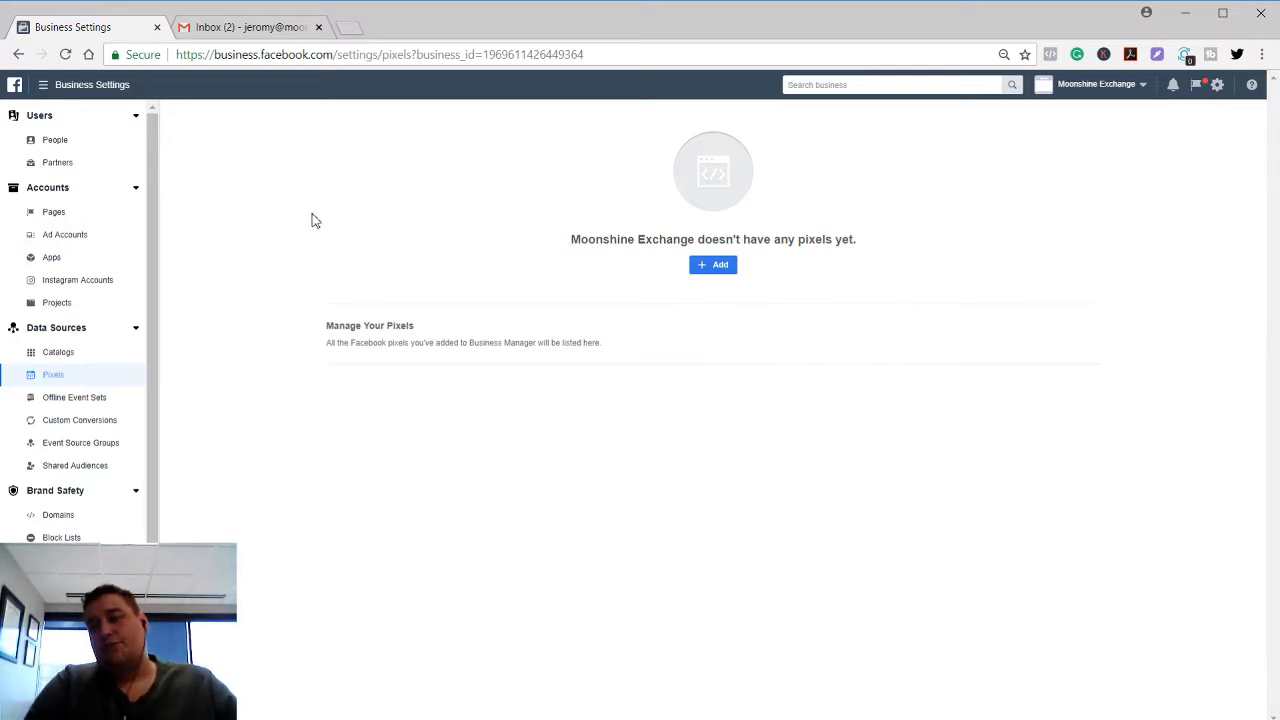
left_click(96, 402)
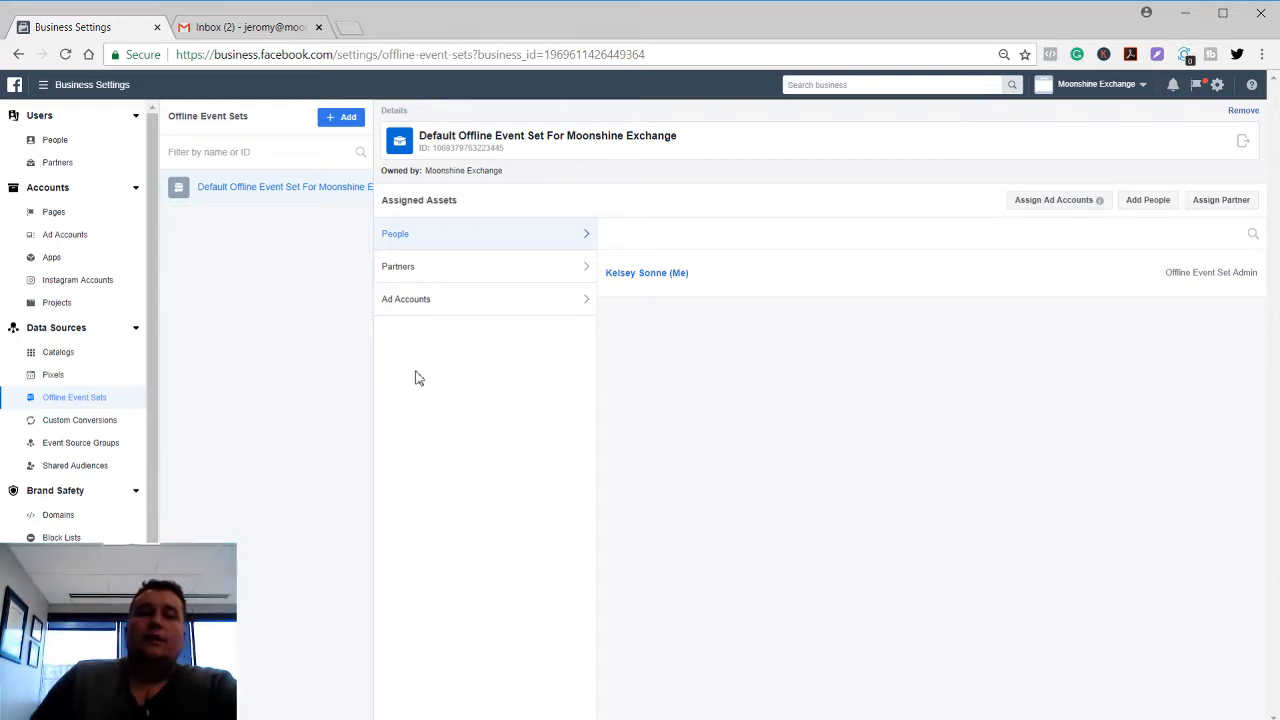
Open Custom Conversions and review its add options.
left_click(60, 424)
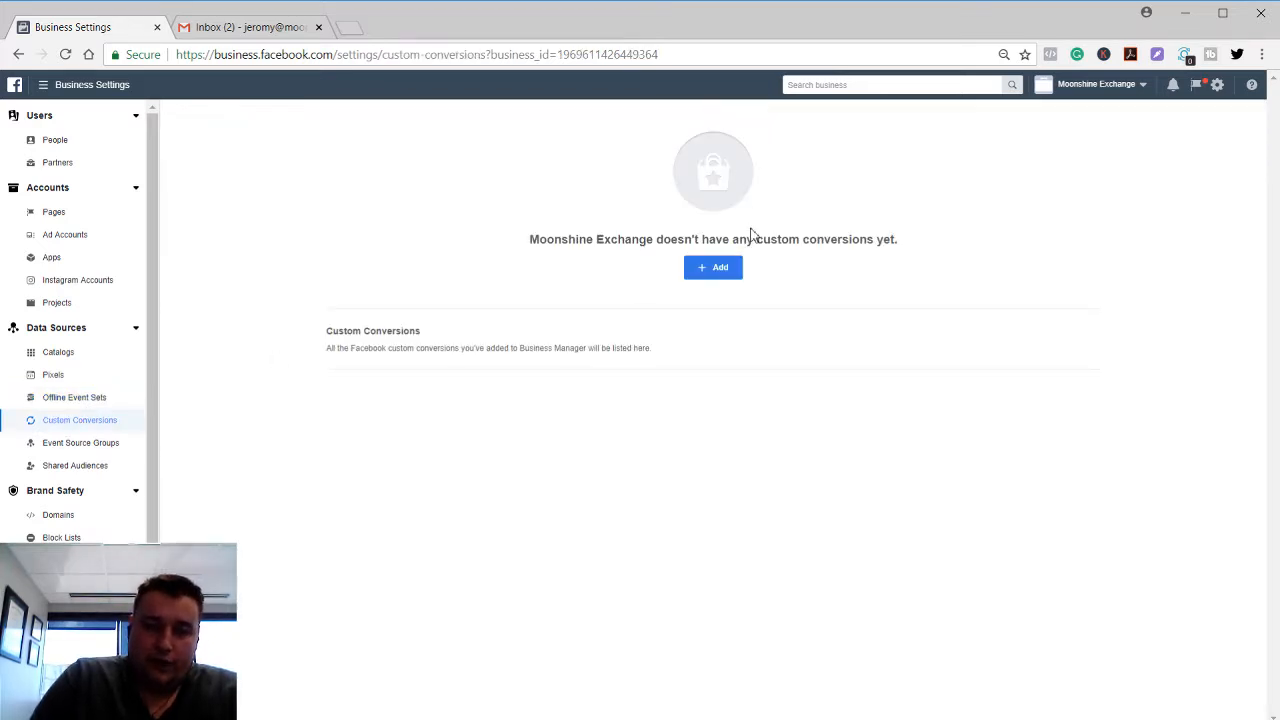
left_click(714, 273)
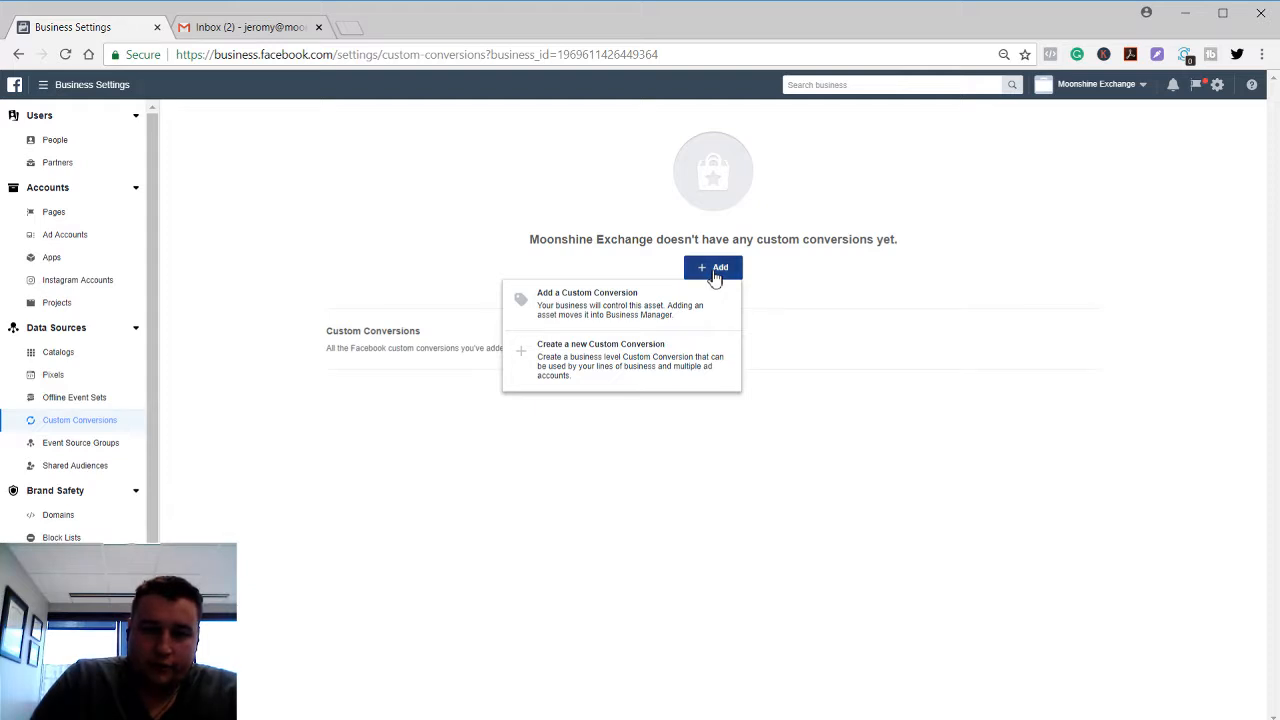
left_click(715, 272)
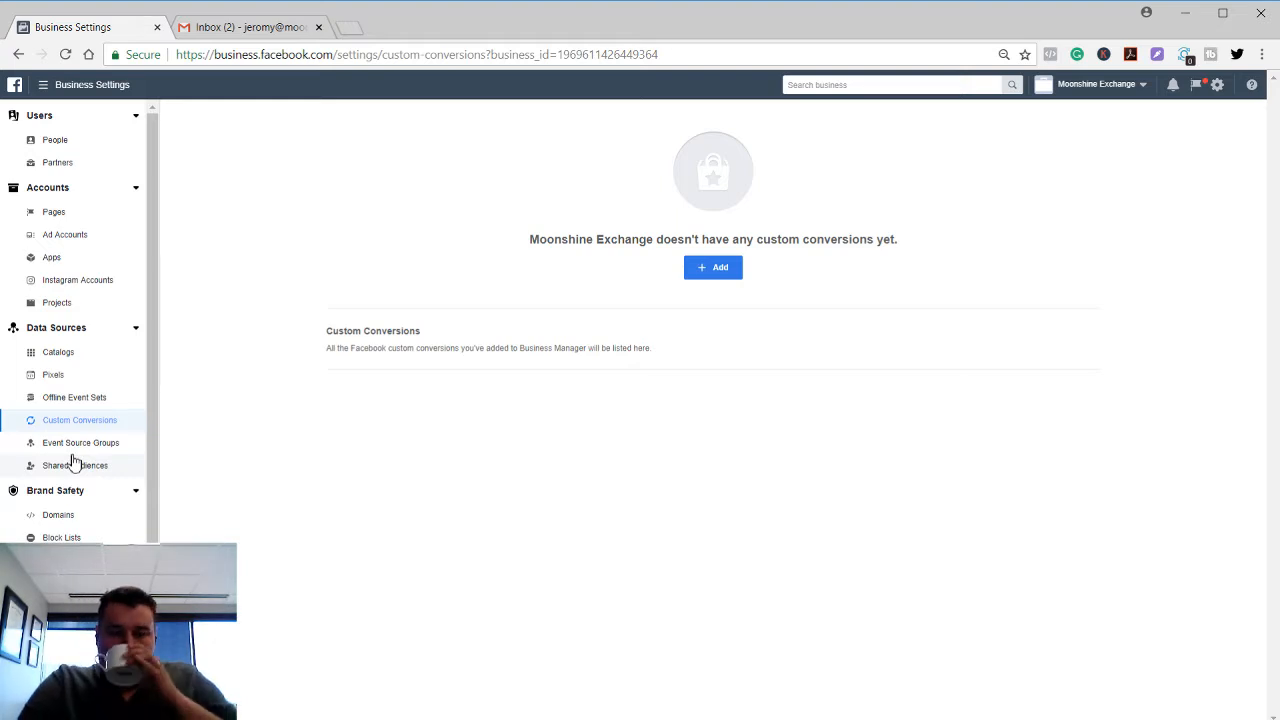
Visit Event Source Groups, Shared Audiences and Domains in turn.
left_click(72, 454)
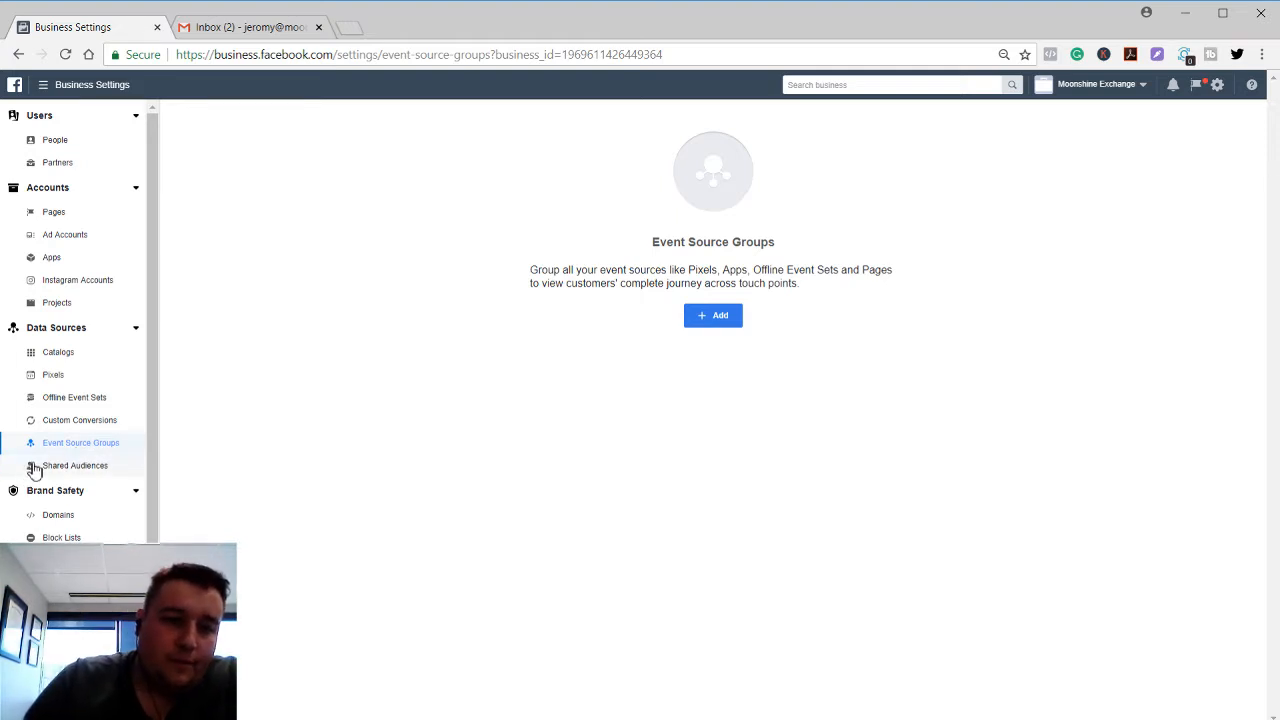
left_click(34, 471)
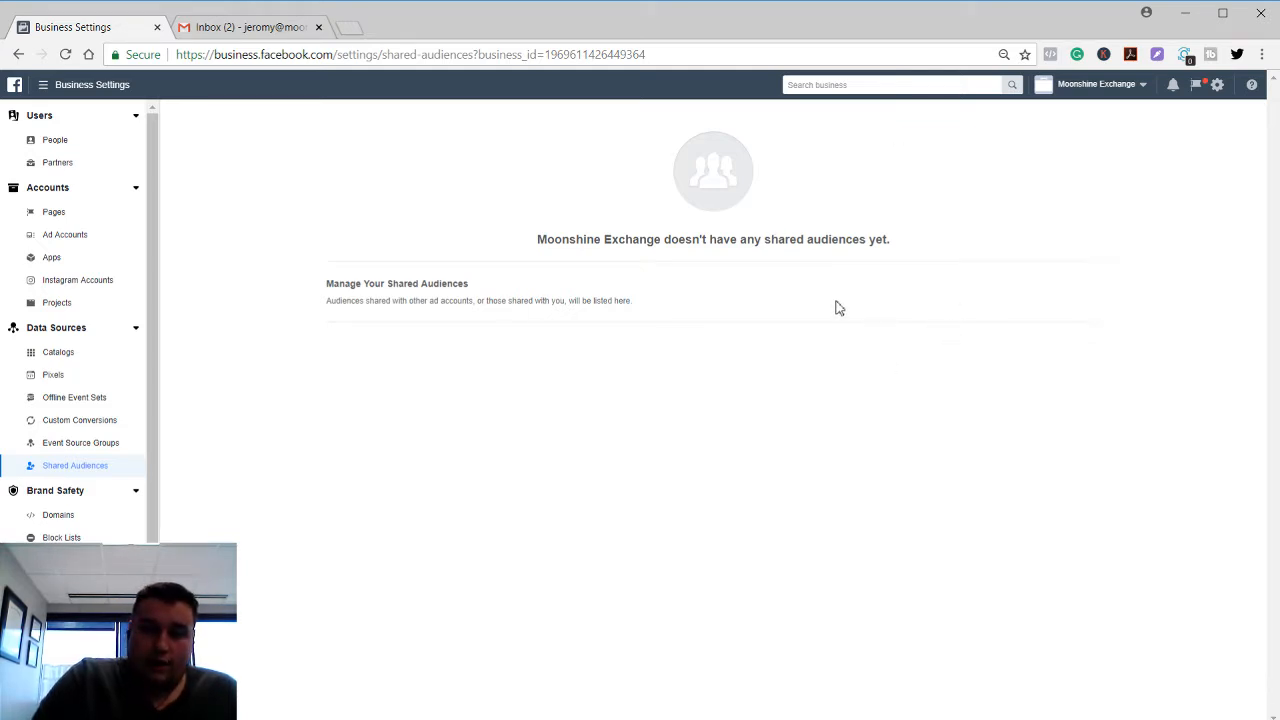
left_click(100, 527)
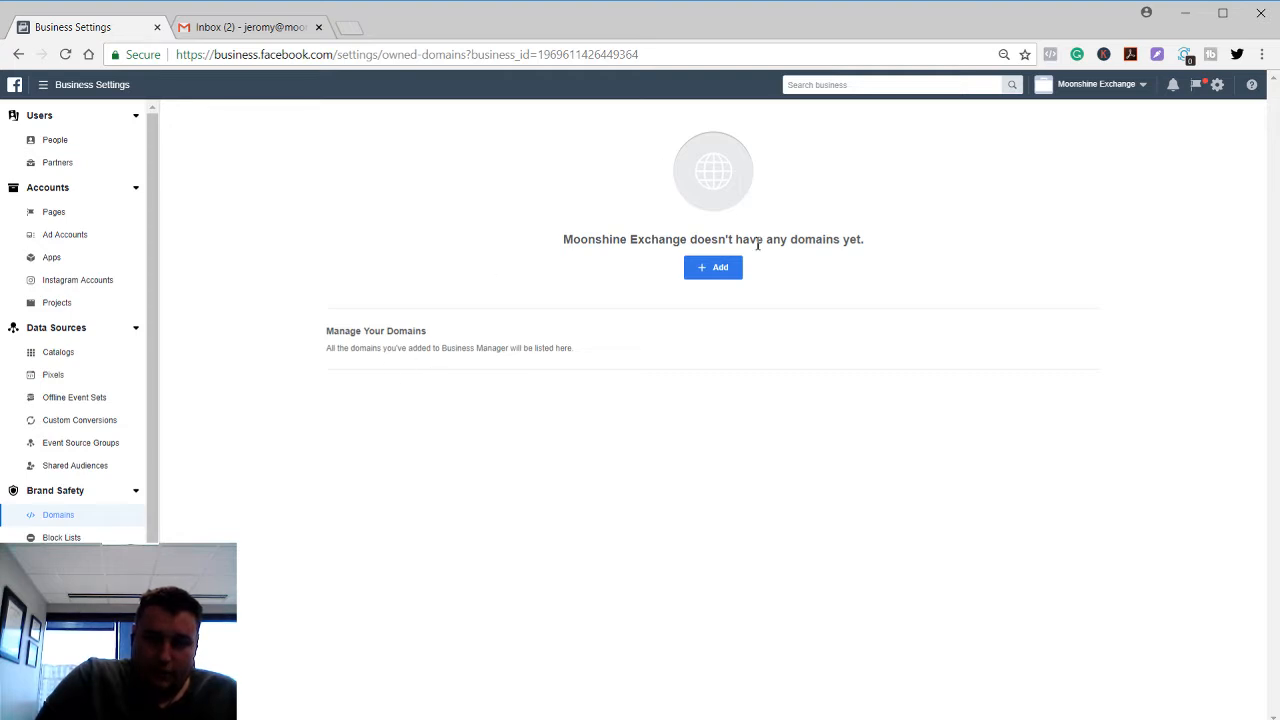
Open Block Lists, highlight its description text, then go to Leads Access.
left_click(62, 537)
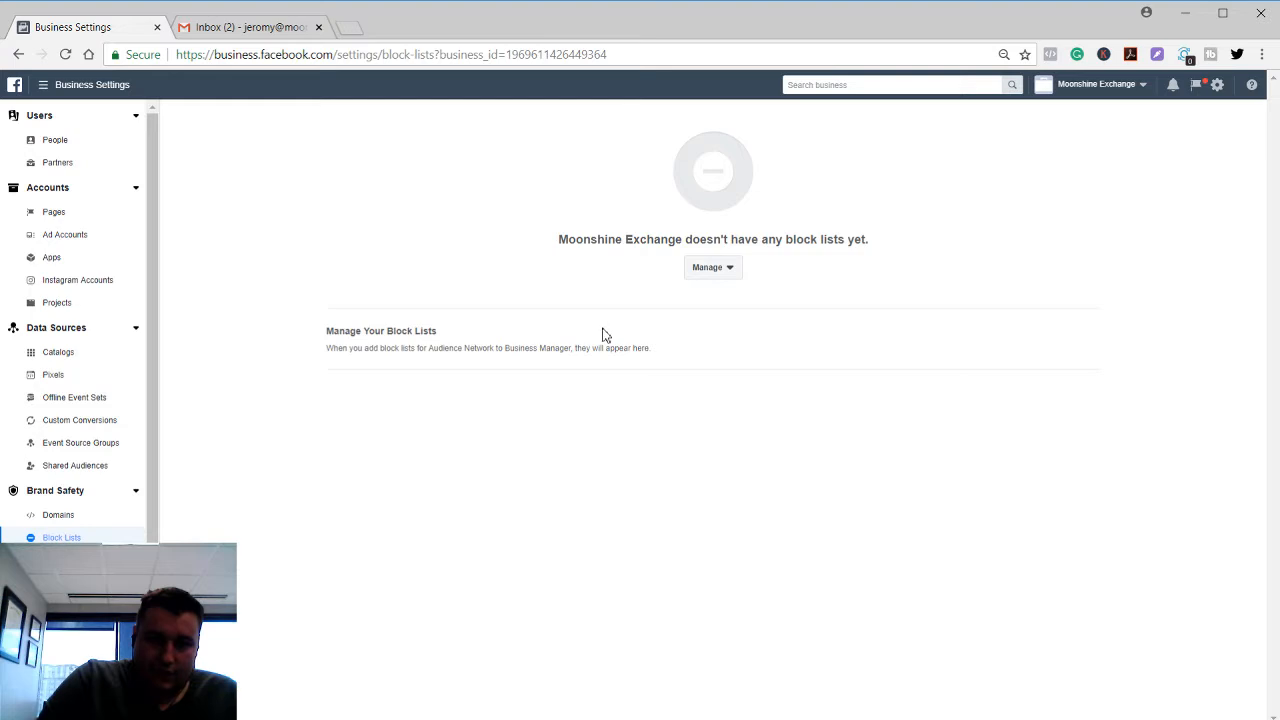
double_click(587, 347)
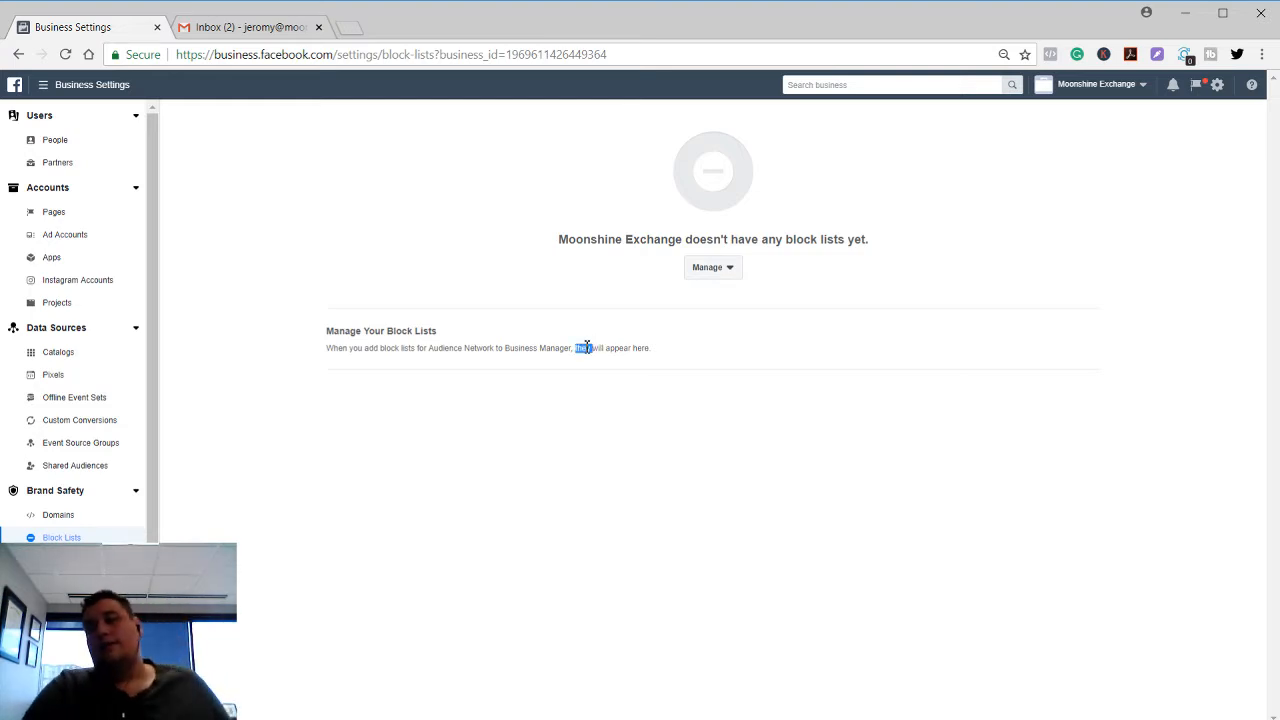
left_click(587, 347)
triple_click(587, 347)
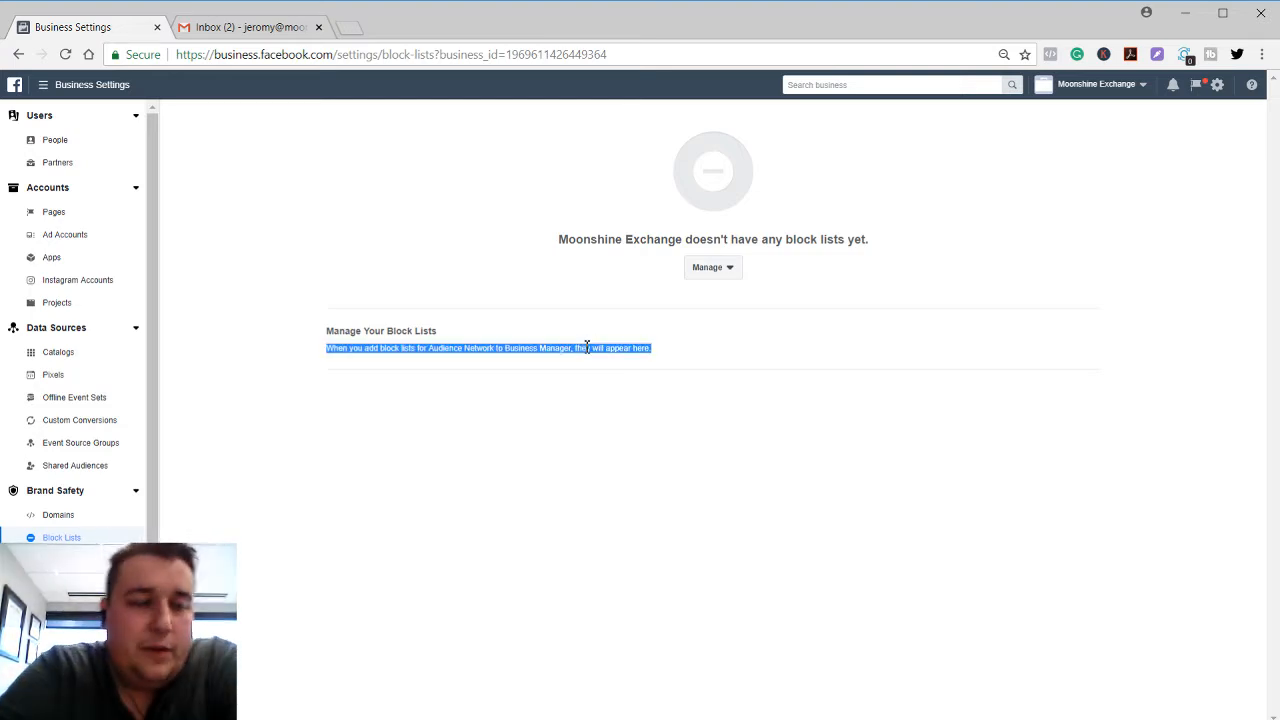
left_click(587, 347)
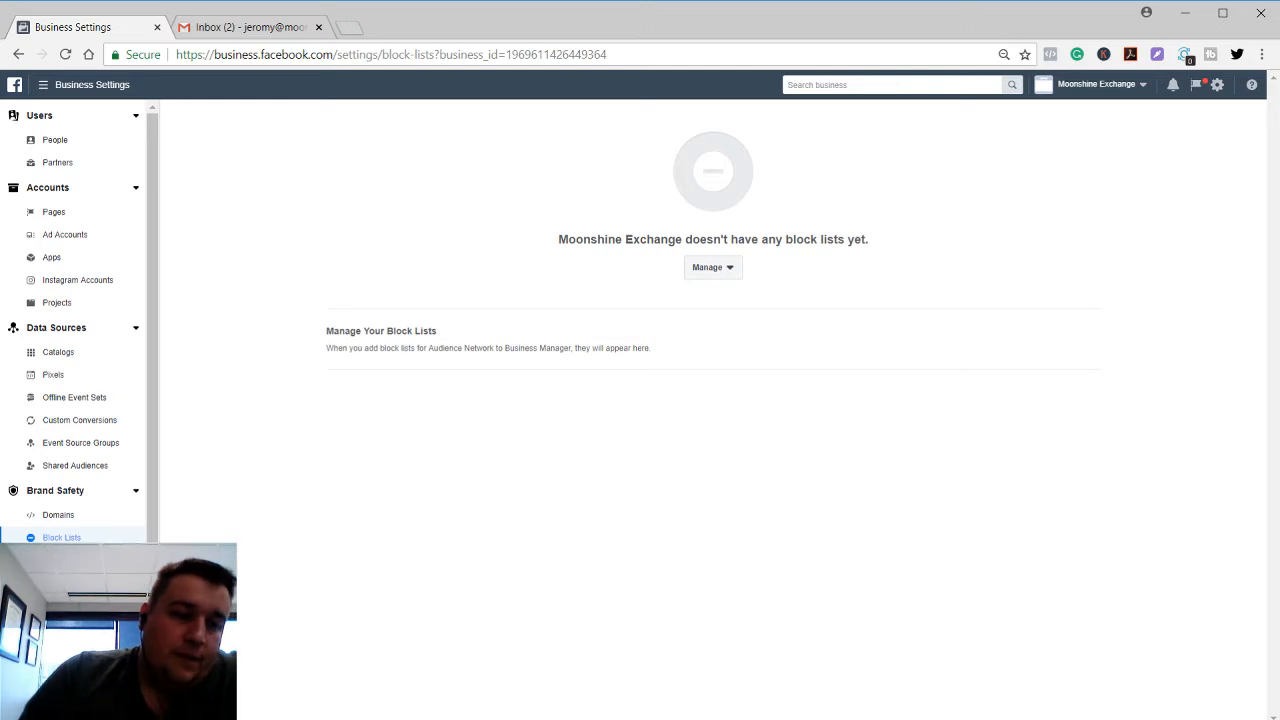
left_click(66, 588)
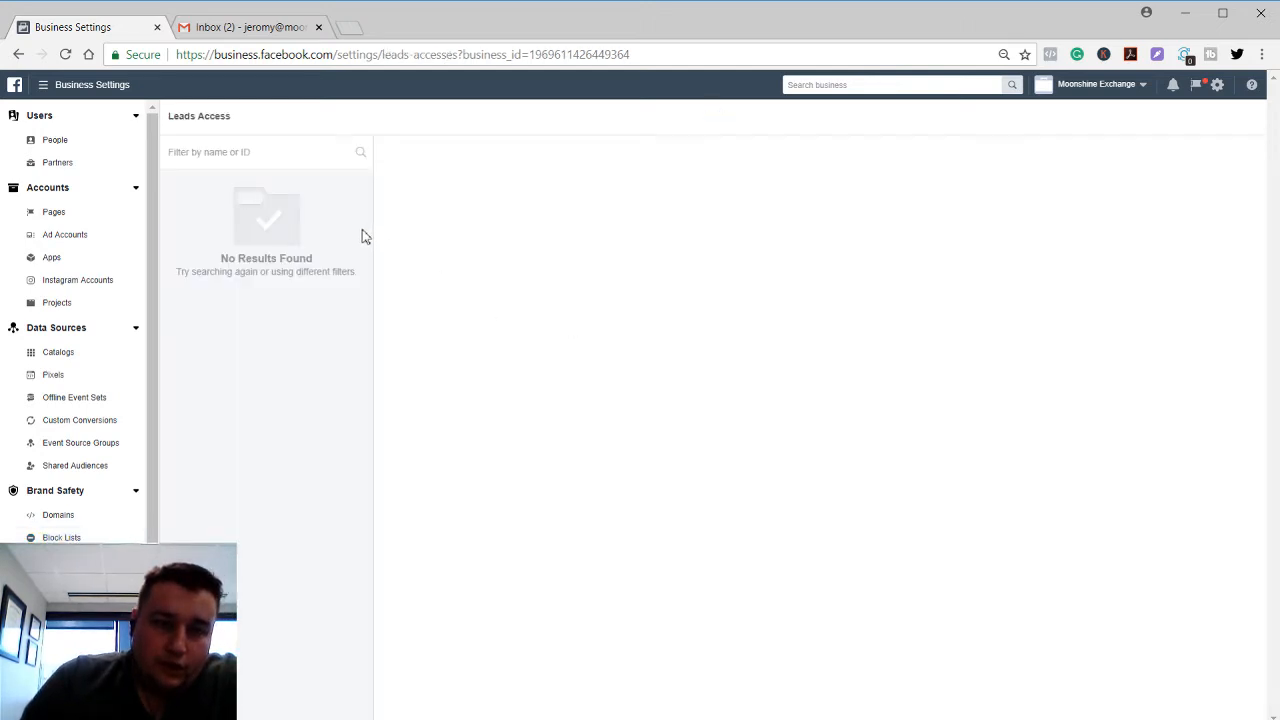
Visit the Payment Methods and Security Center settings.
scroll(77, 438, "down", 1)
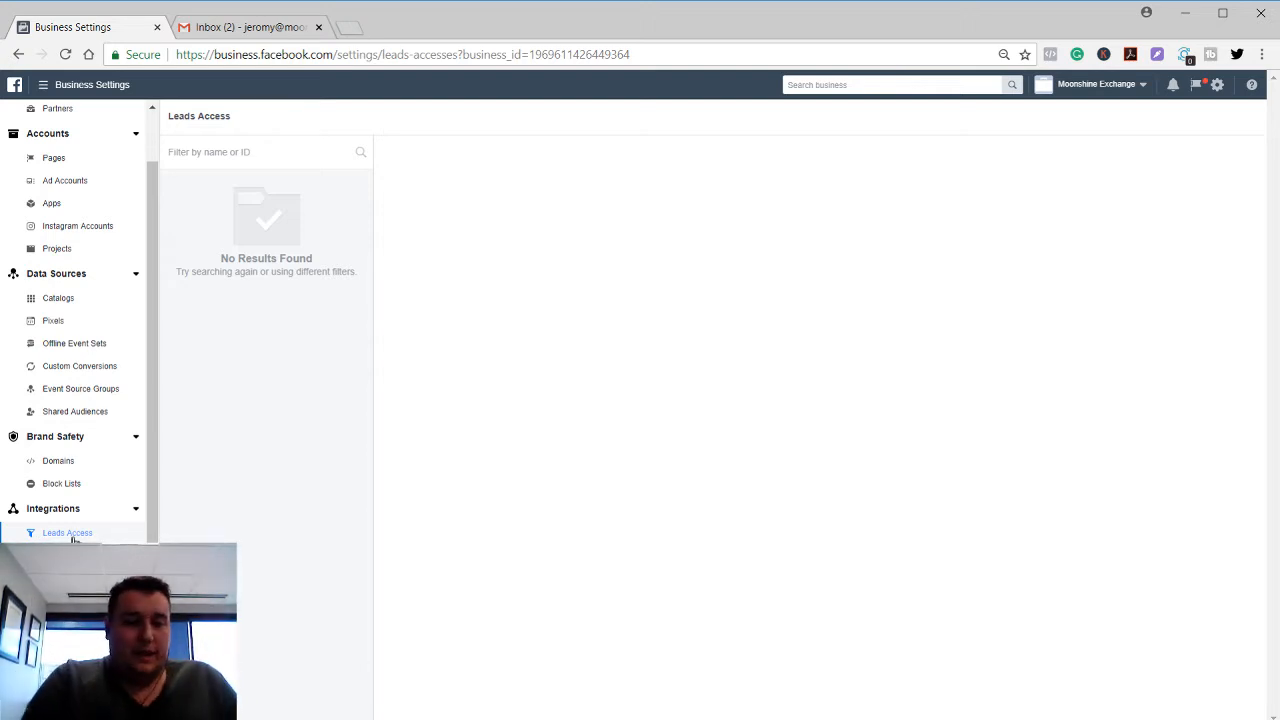
left_click(52, 559)
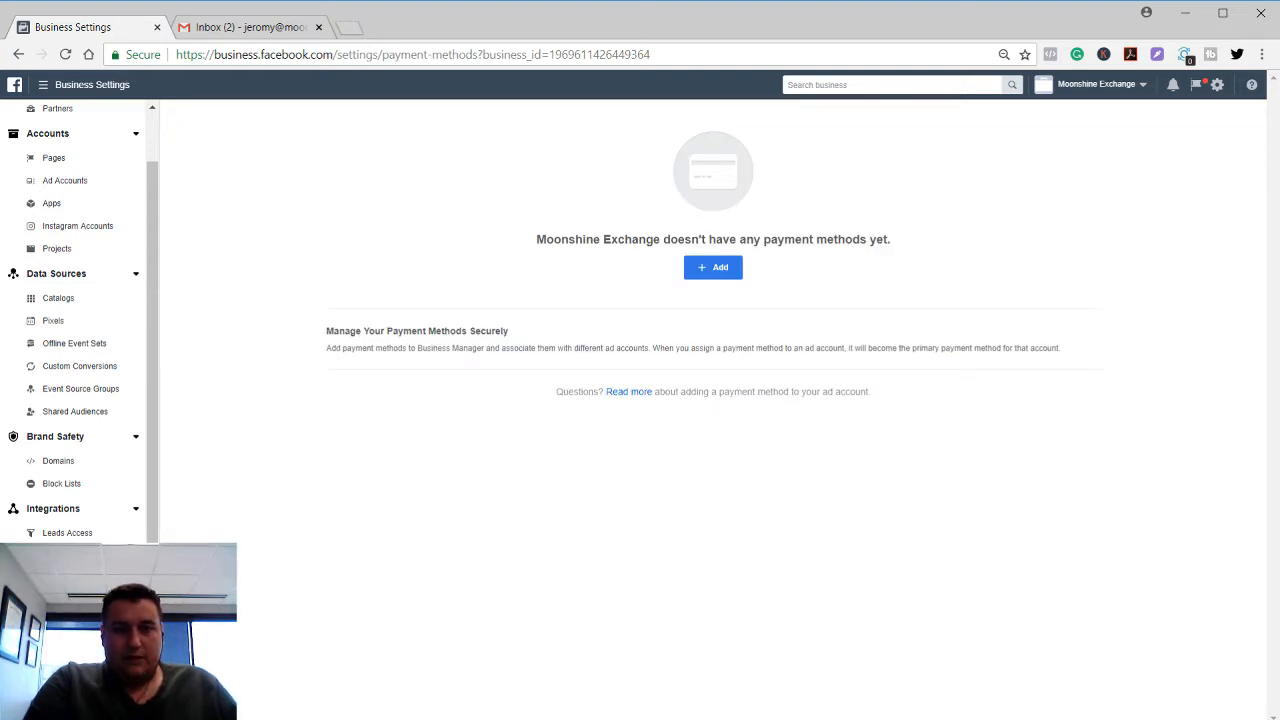
left_click(58, 584)
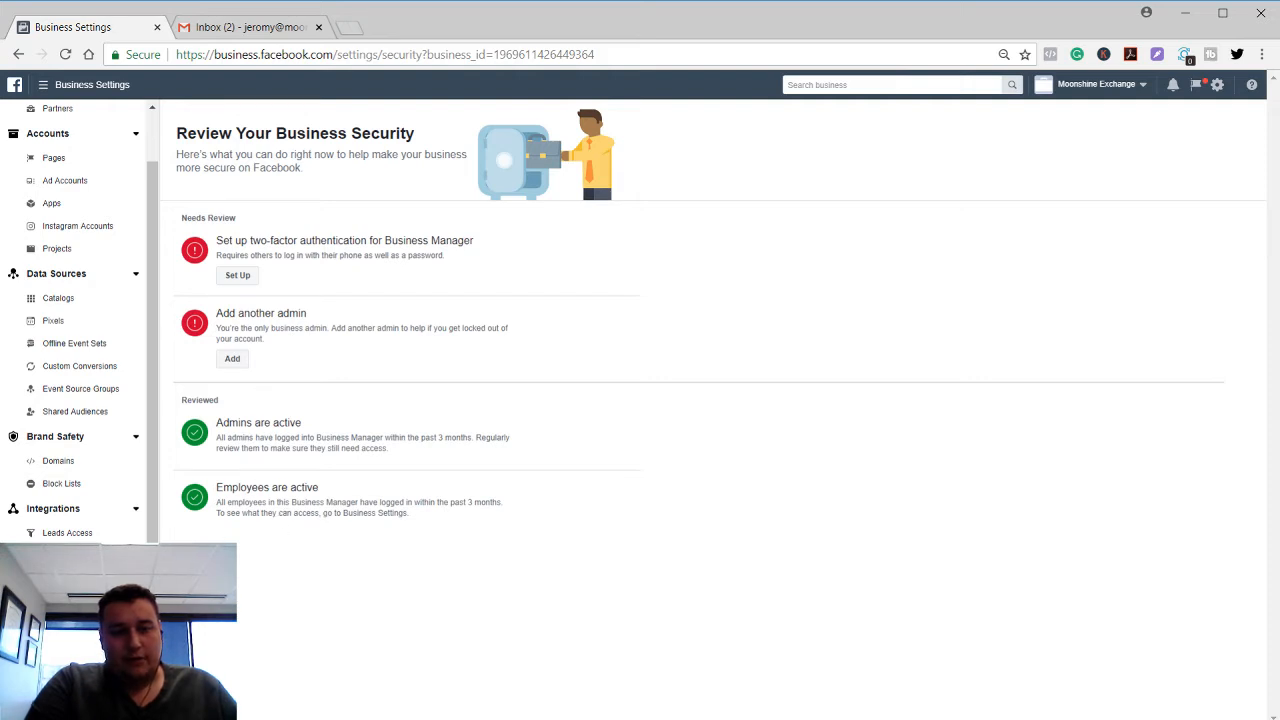
Check the Requests Invitations and Sent lists, then open Notifications.
left_click(53, 610)
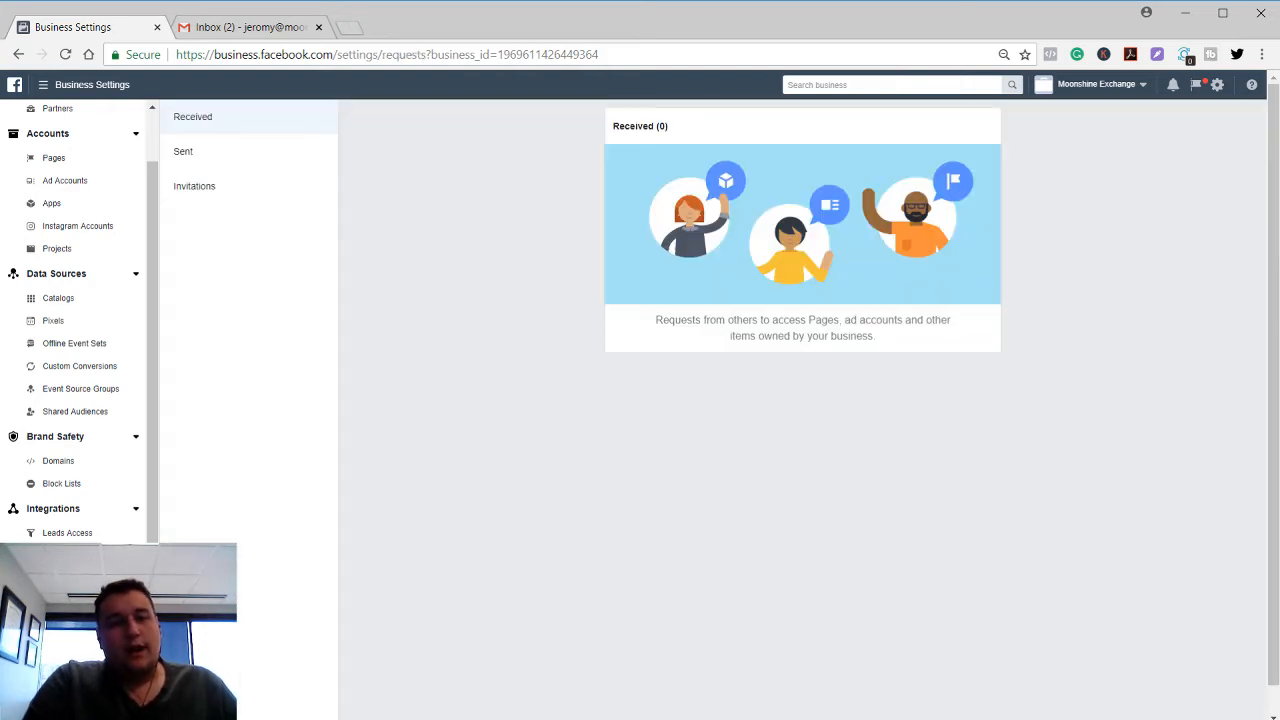
left_click(242, 189)
left_click(228, 160)
scroll(109, 531, "down", 1)
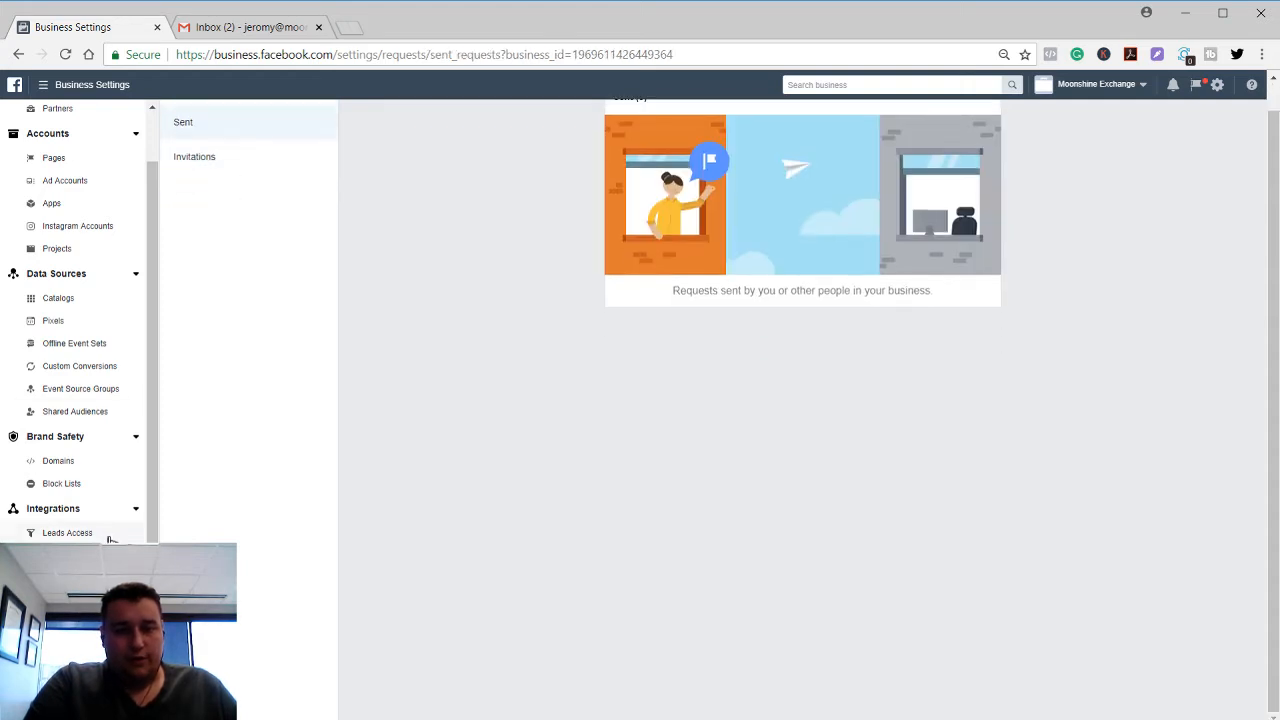
left_click(62, 634)
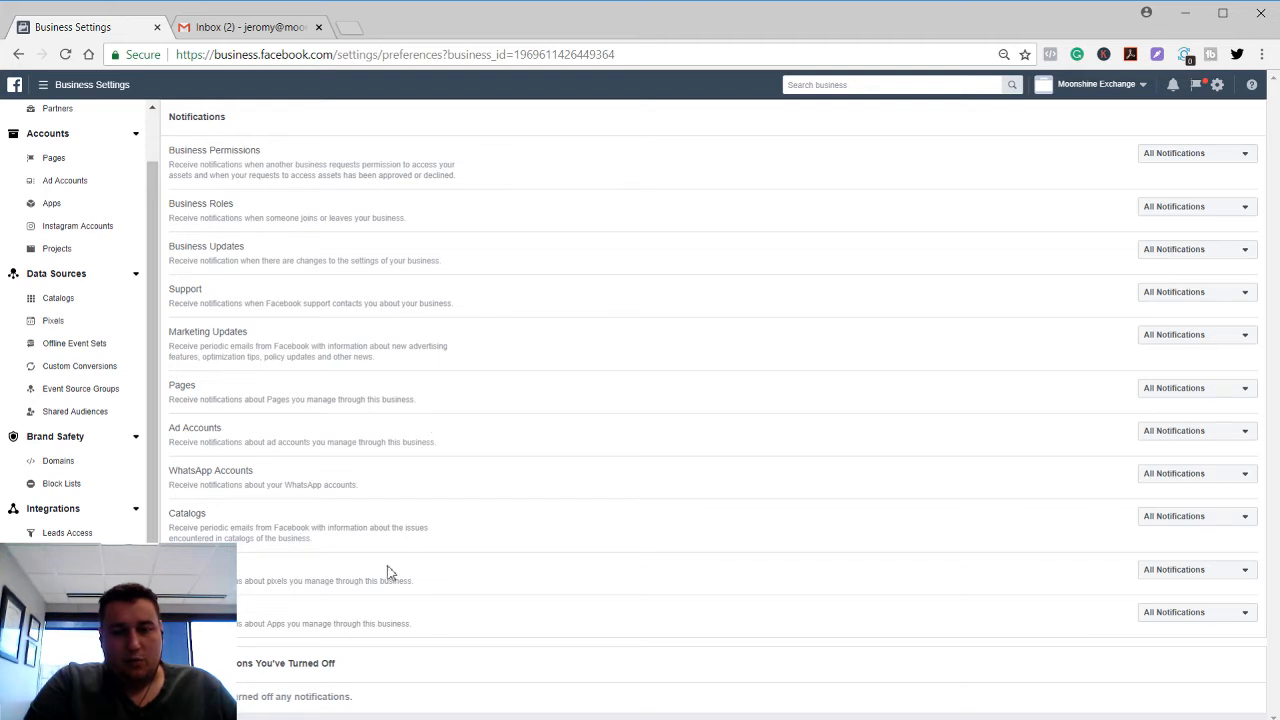
Browse the Business Info page, then scroll through the Setup Guide.
left_click(62, 660)
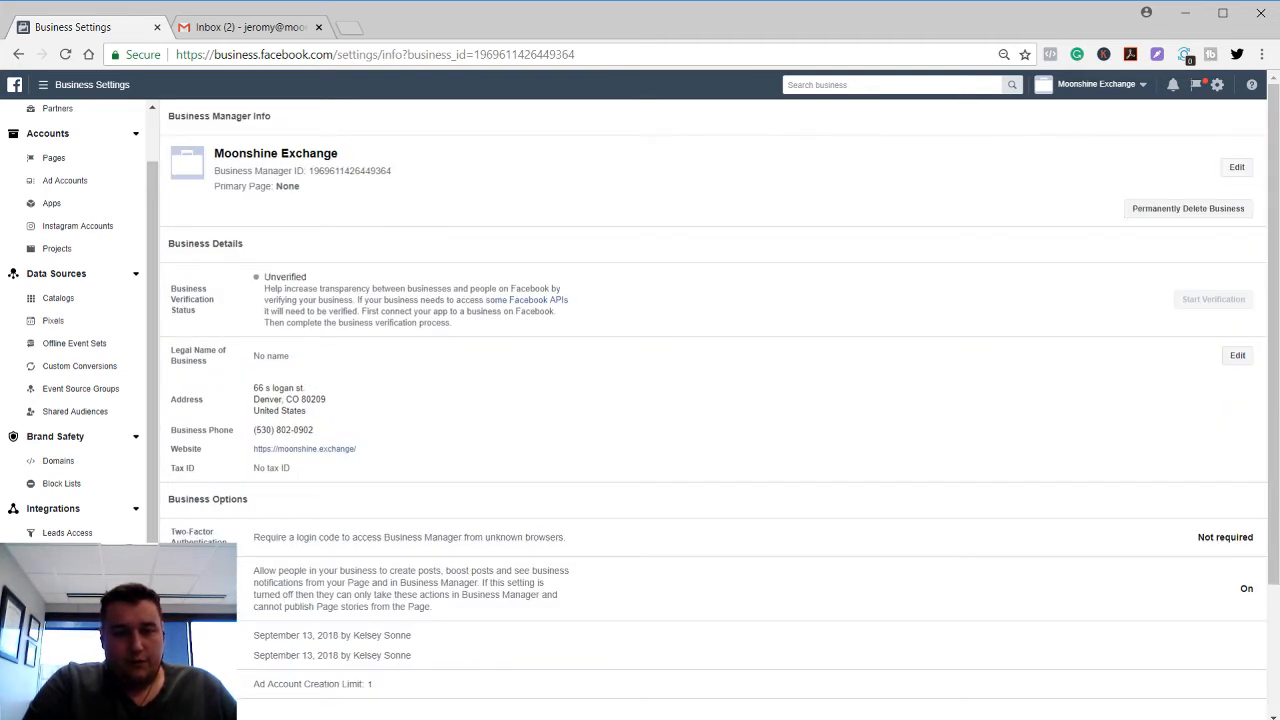
scroll(333, 402, "down", 2)
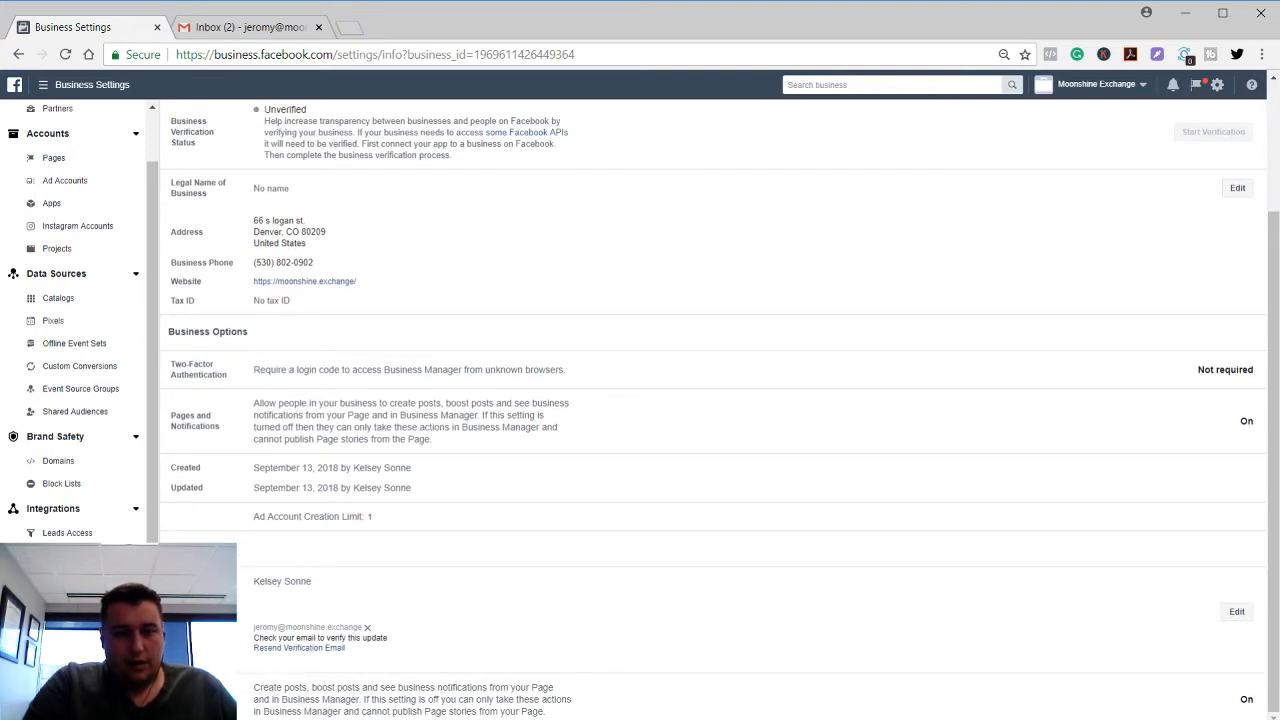
left_click(65, 692)
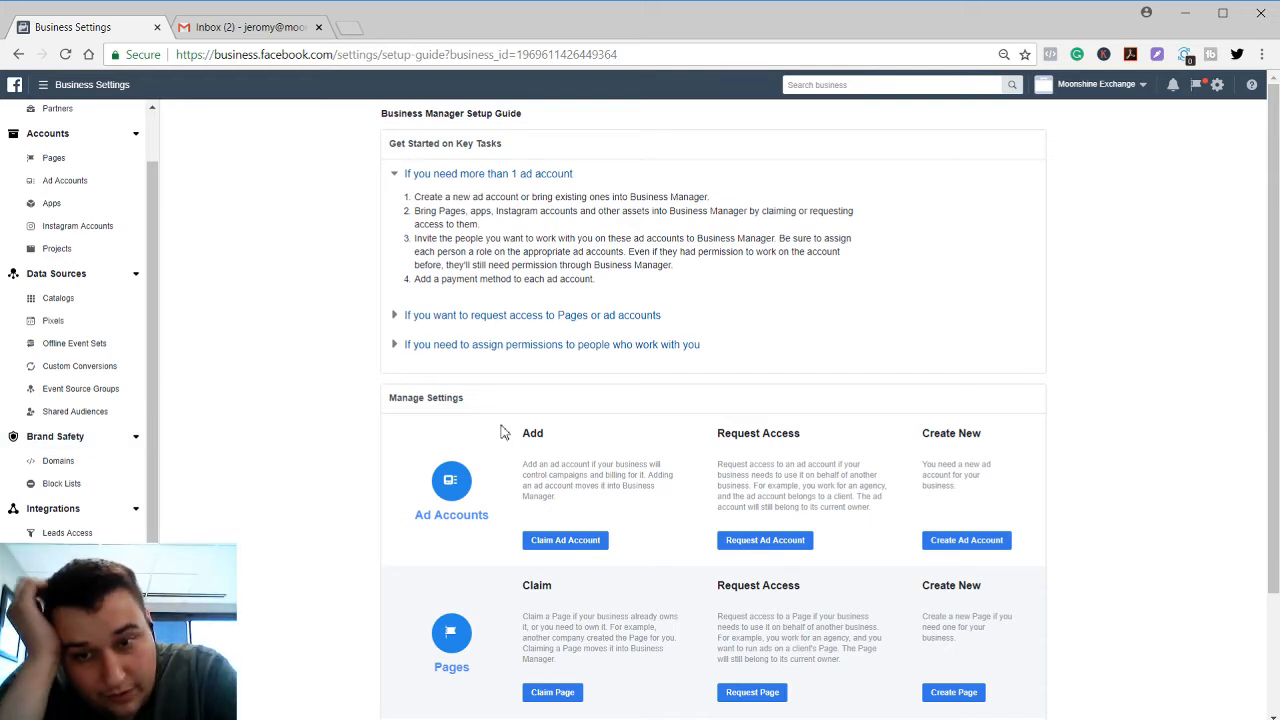
scroll(503, 432, "down", 1)
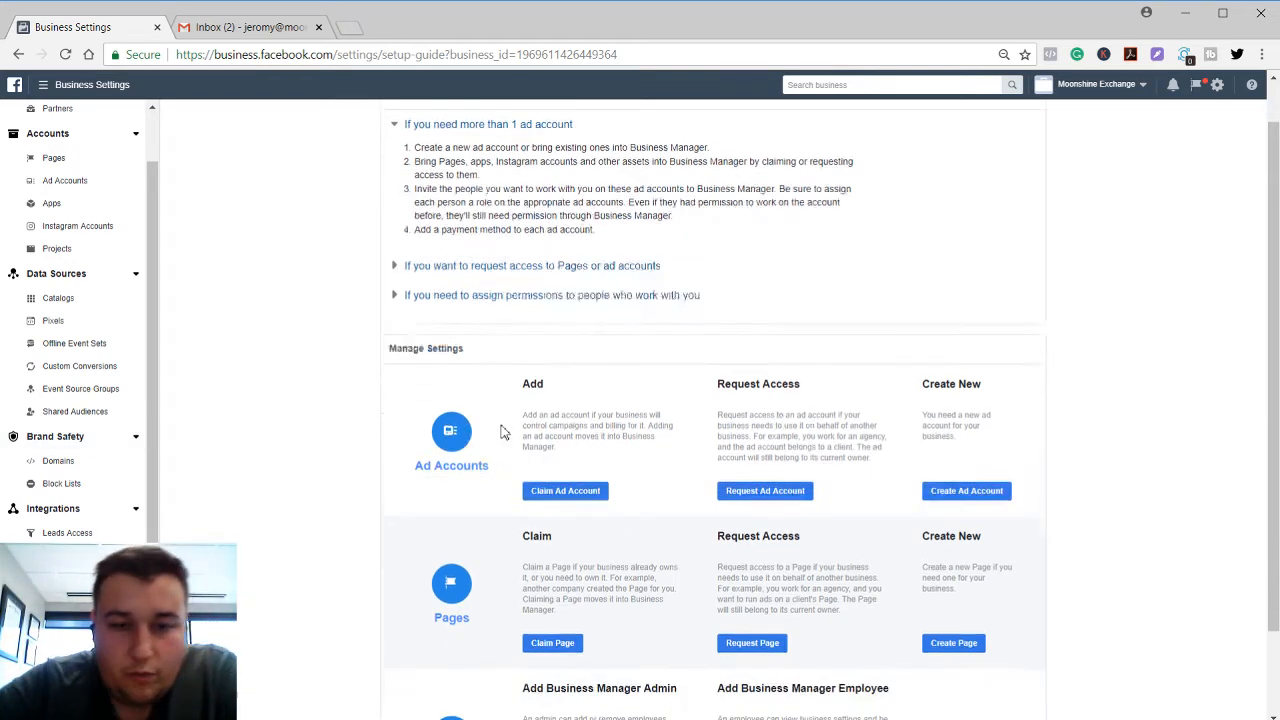
scroll(503, 432, "down", 2)
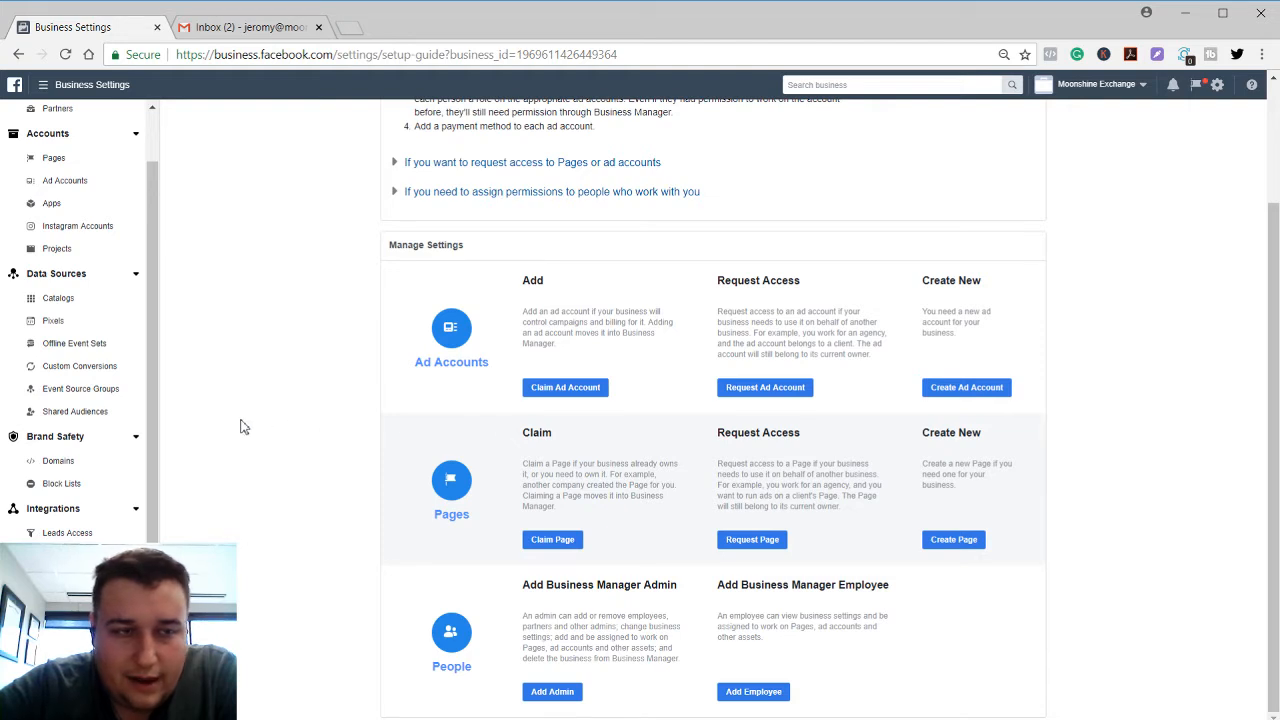
scroll(40, 180, "up", 1)
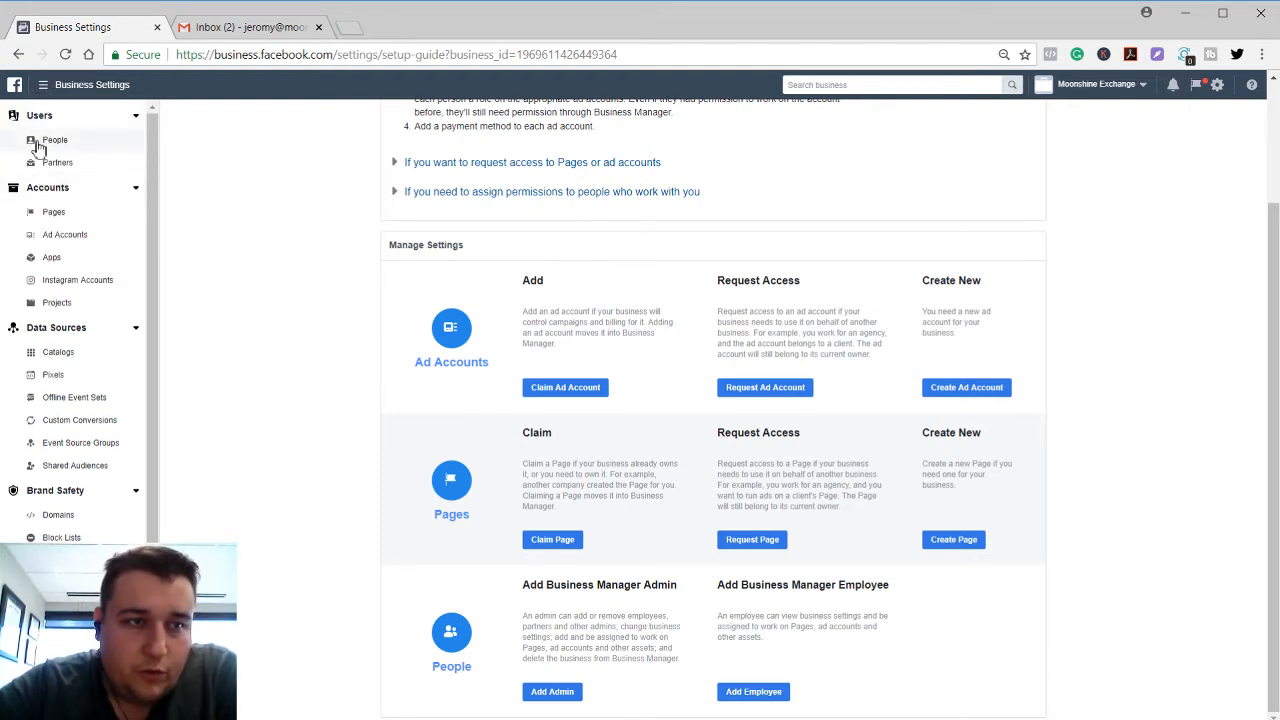
Open the People page under Users.
left_click(40, 142)
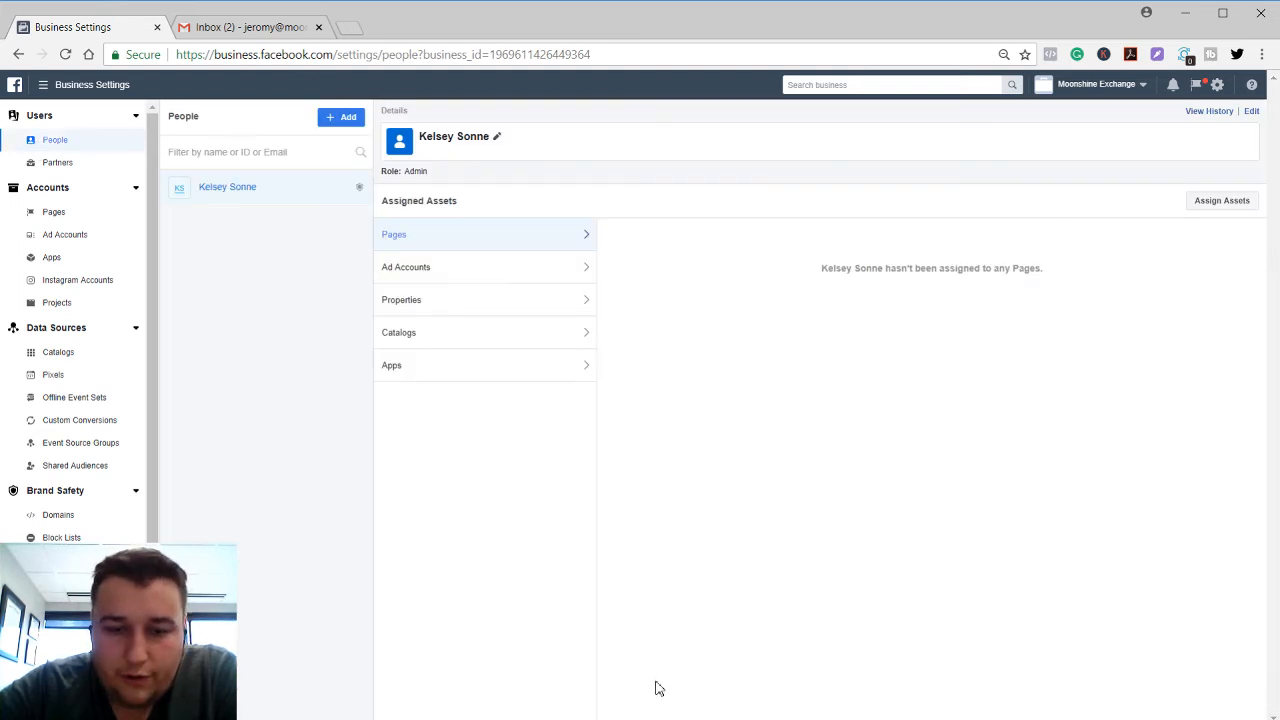